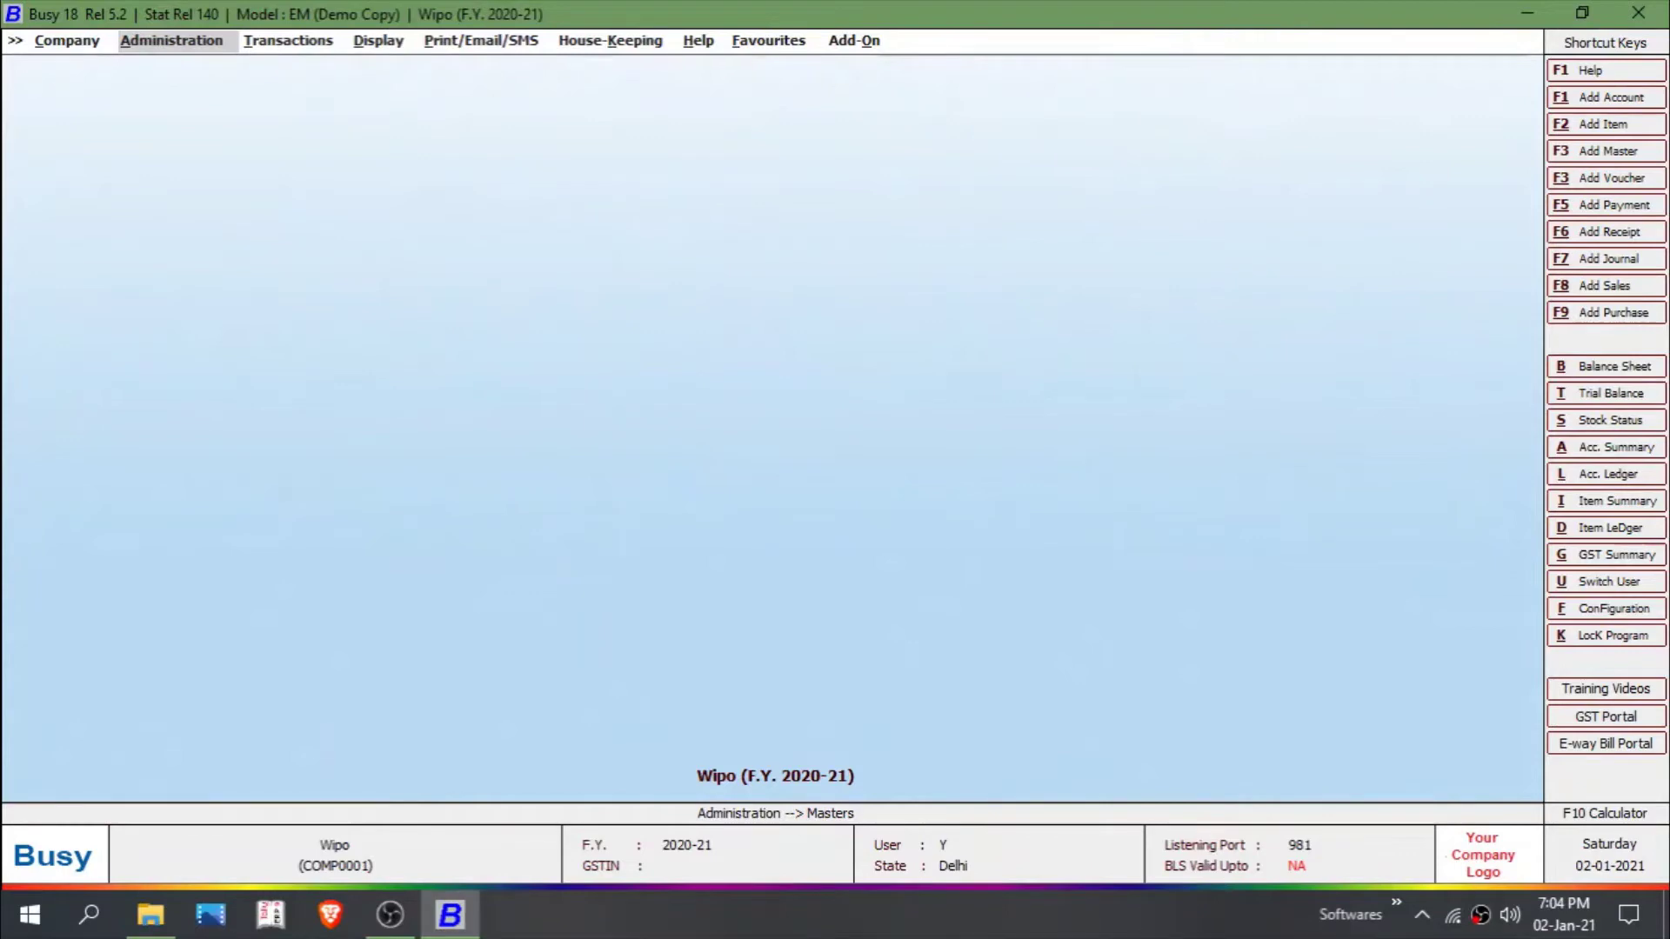
Open a blank master form for adding a new item group.
key("Return")
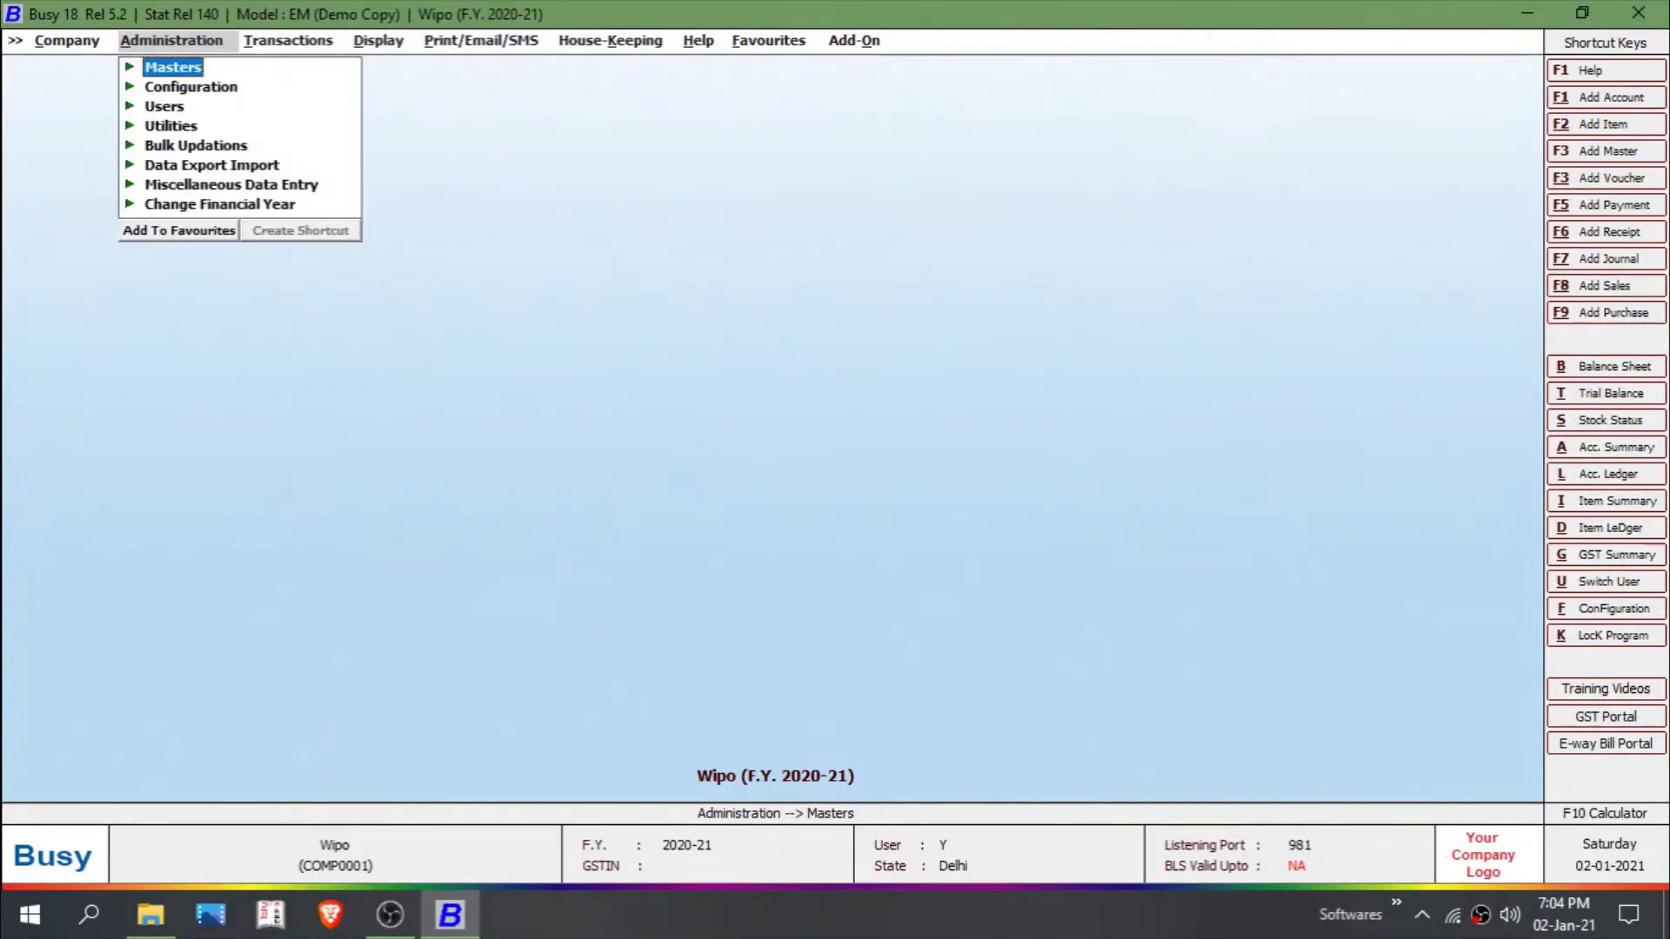
key("Return")
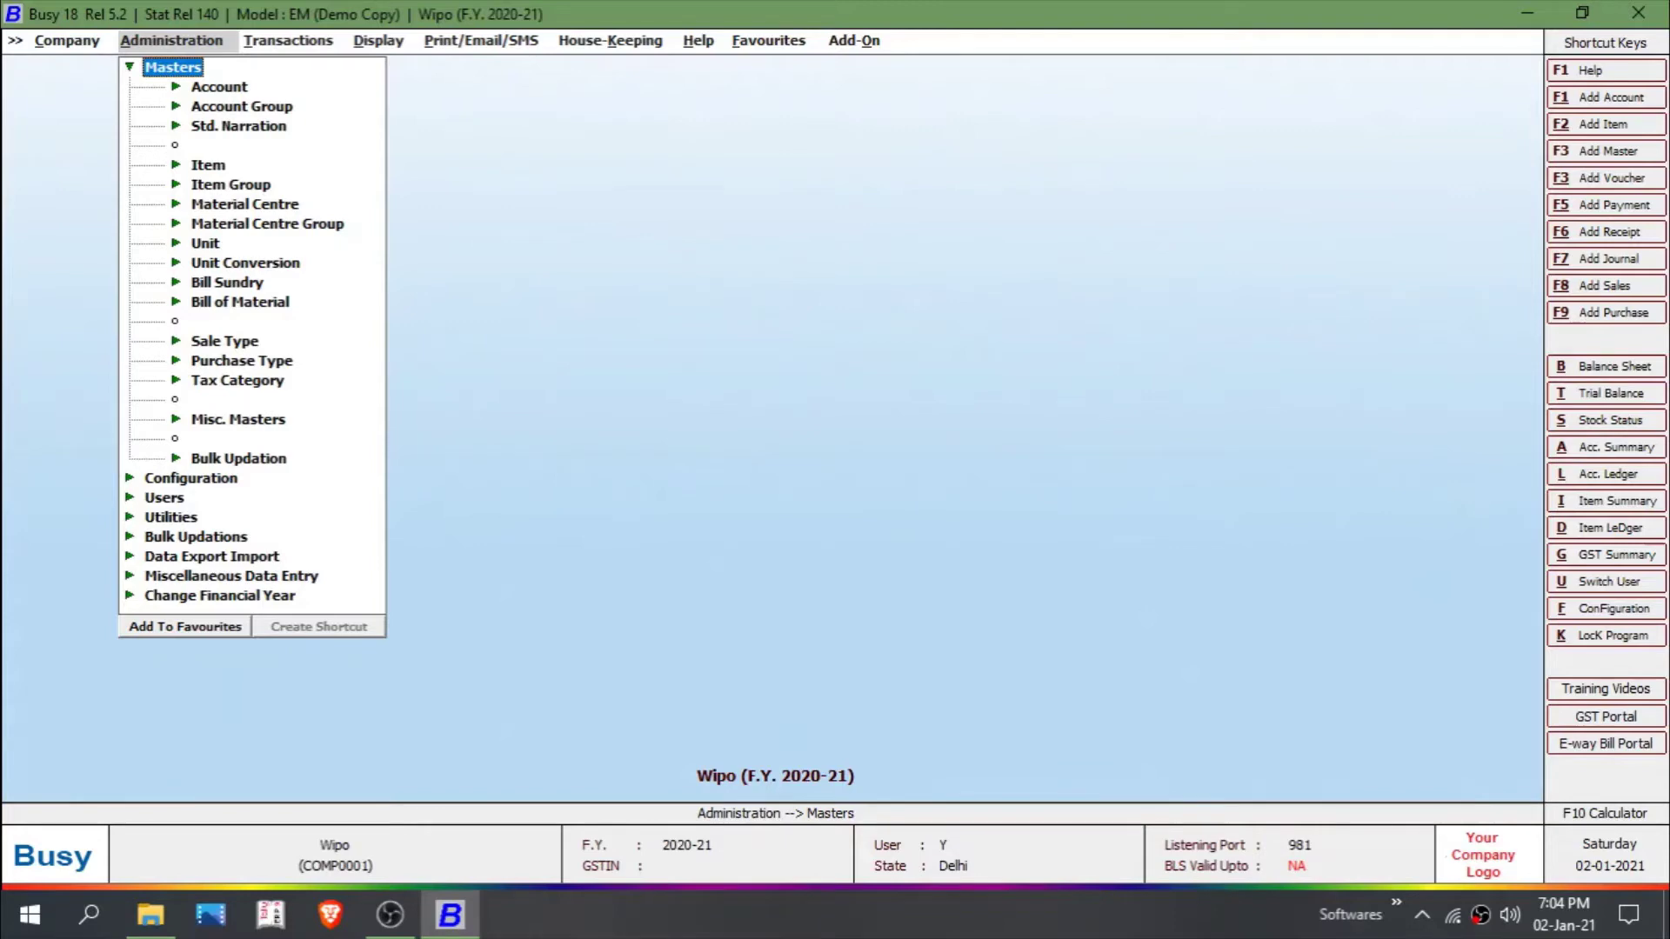
left_click(230, 184)
key("Return")
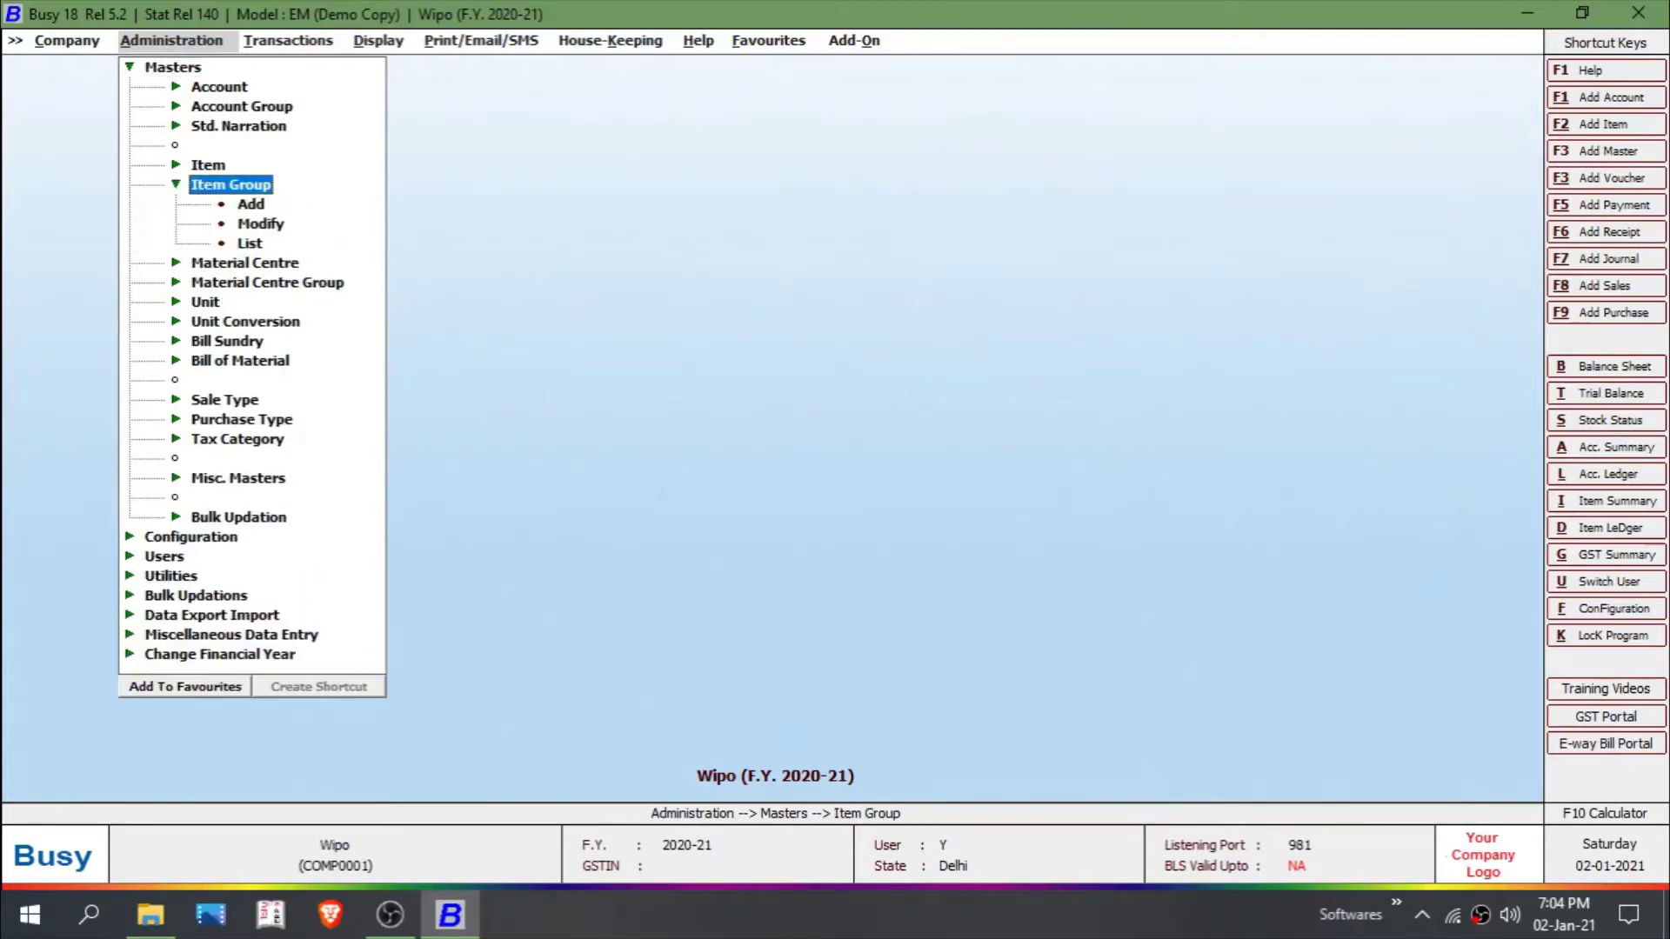
left_click(250, 203)
key("Return")
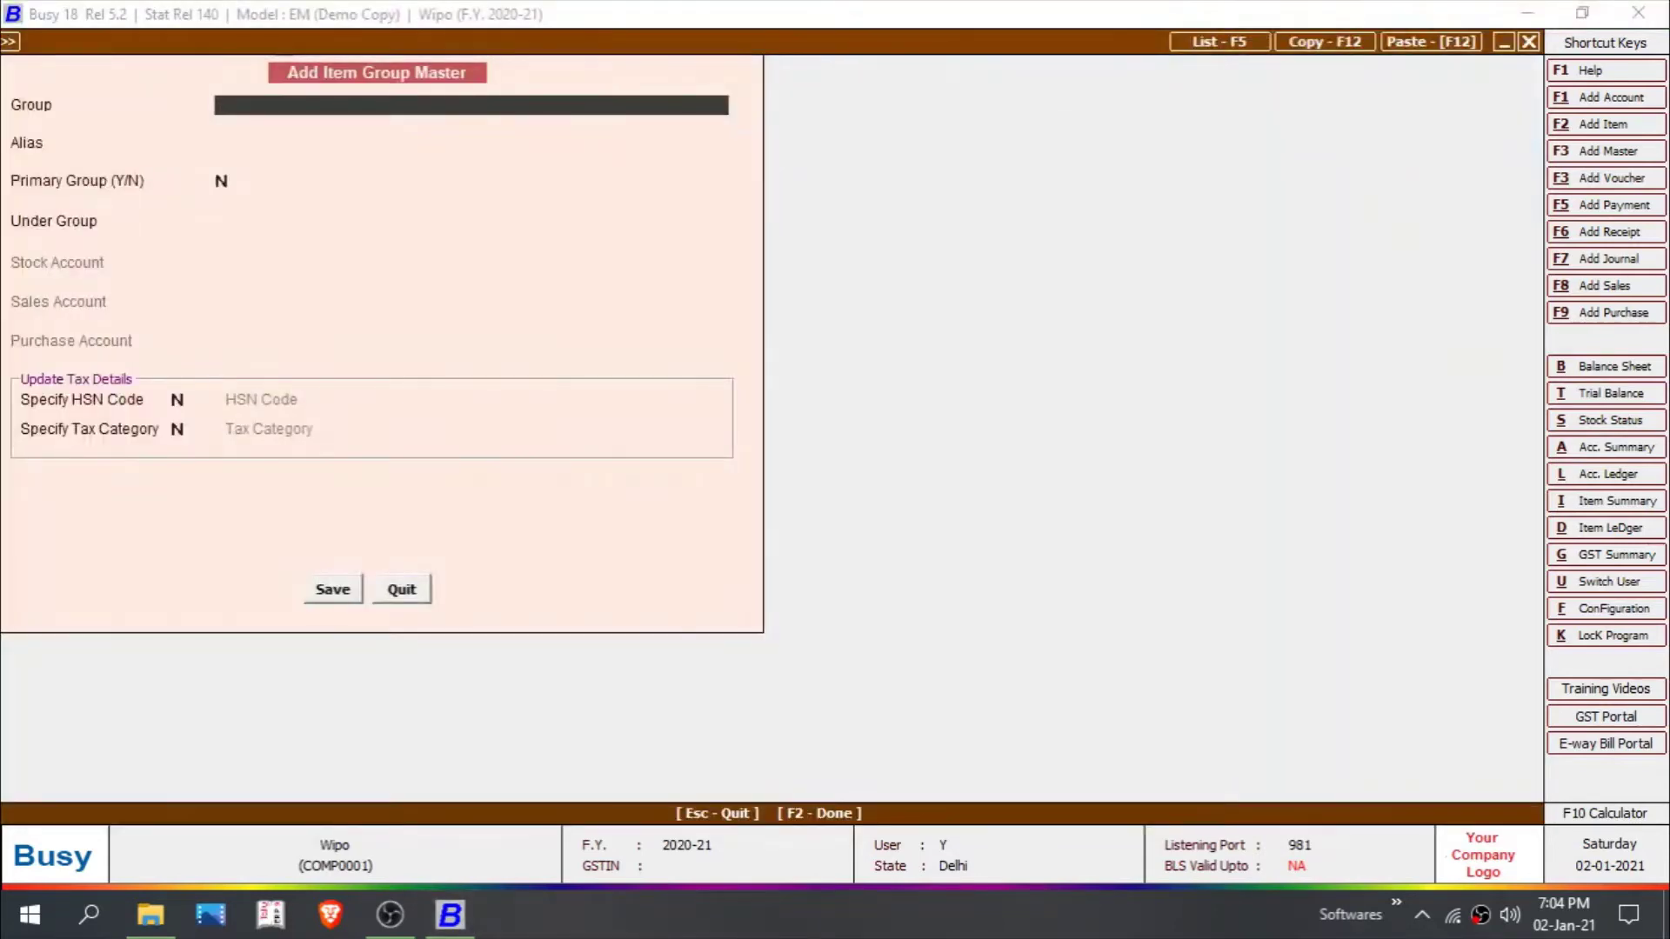
Name the new item group Air Conditioner and give it the alias Ac.
type("air a")
key("BackSpace")
key("BackSpace")
type("conditioner")
key("Return")
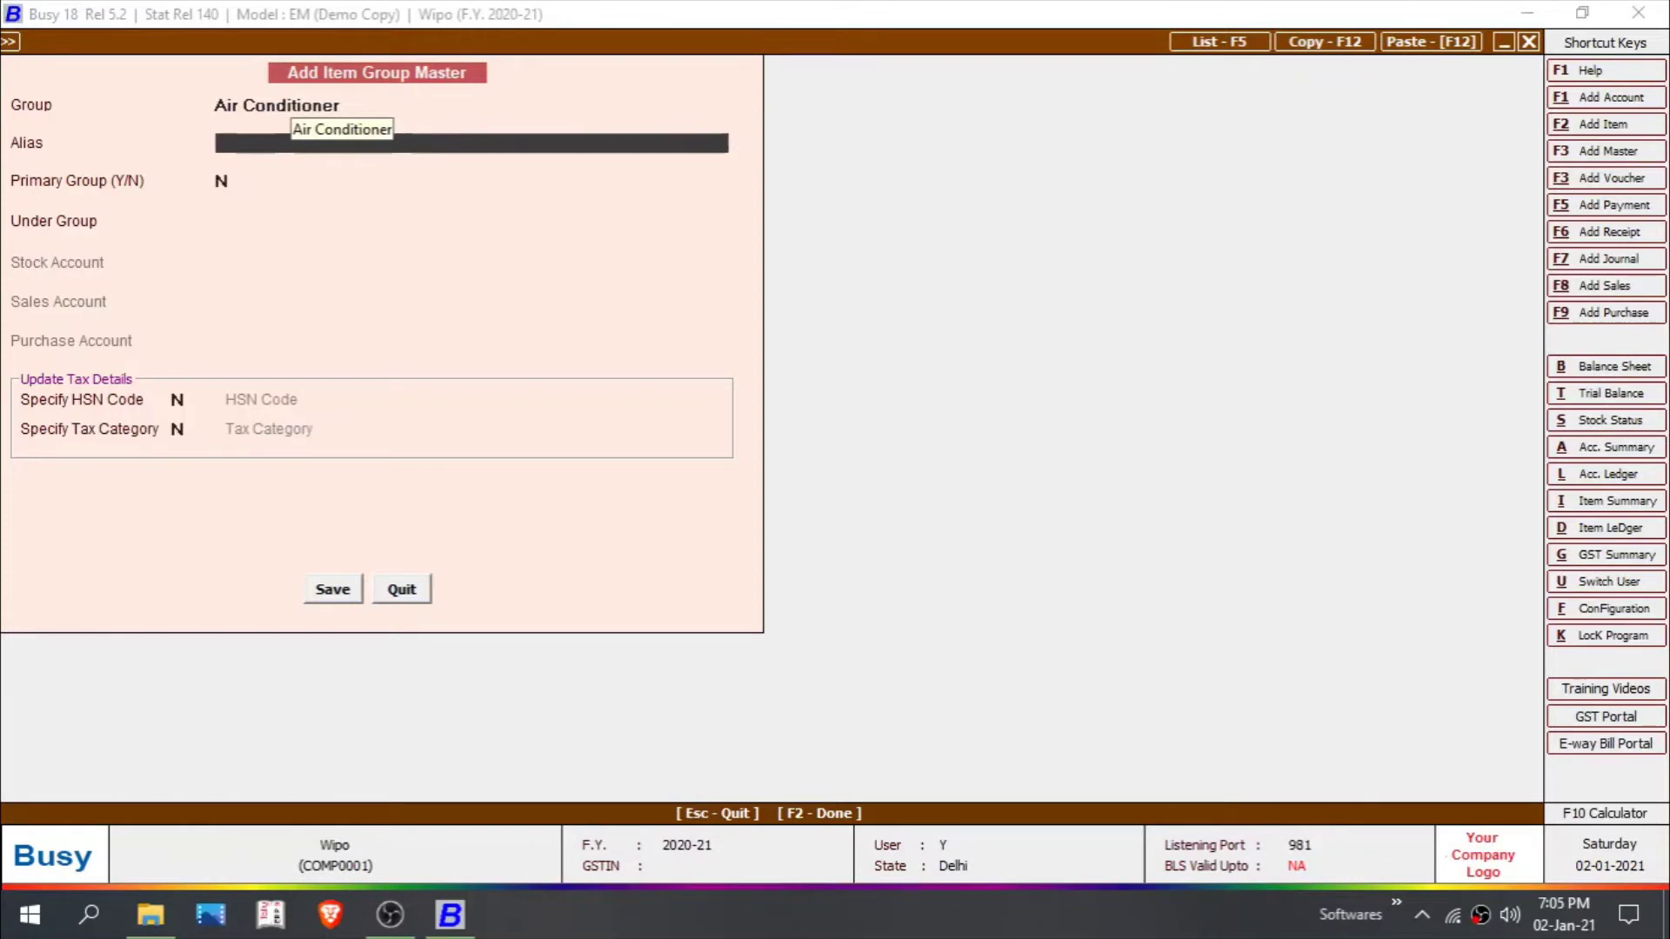
type("ac")
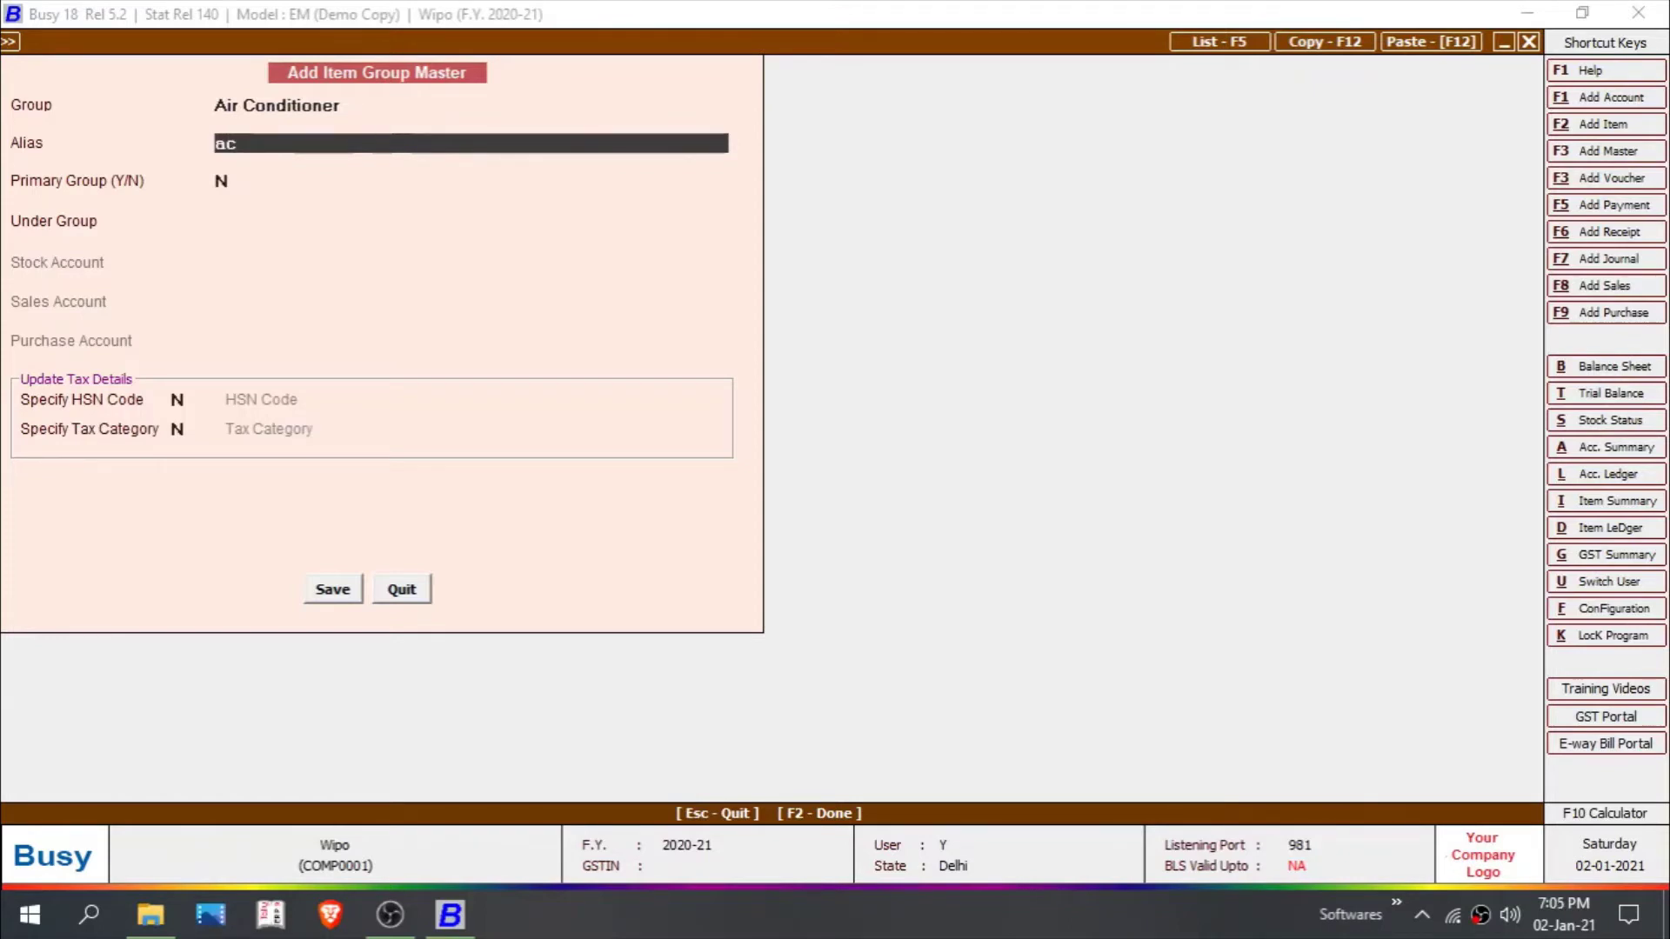
key("Return")
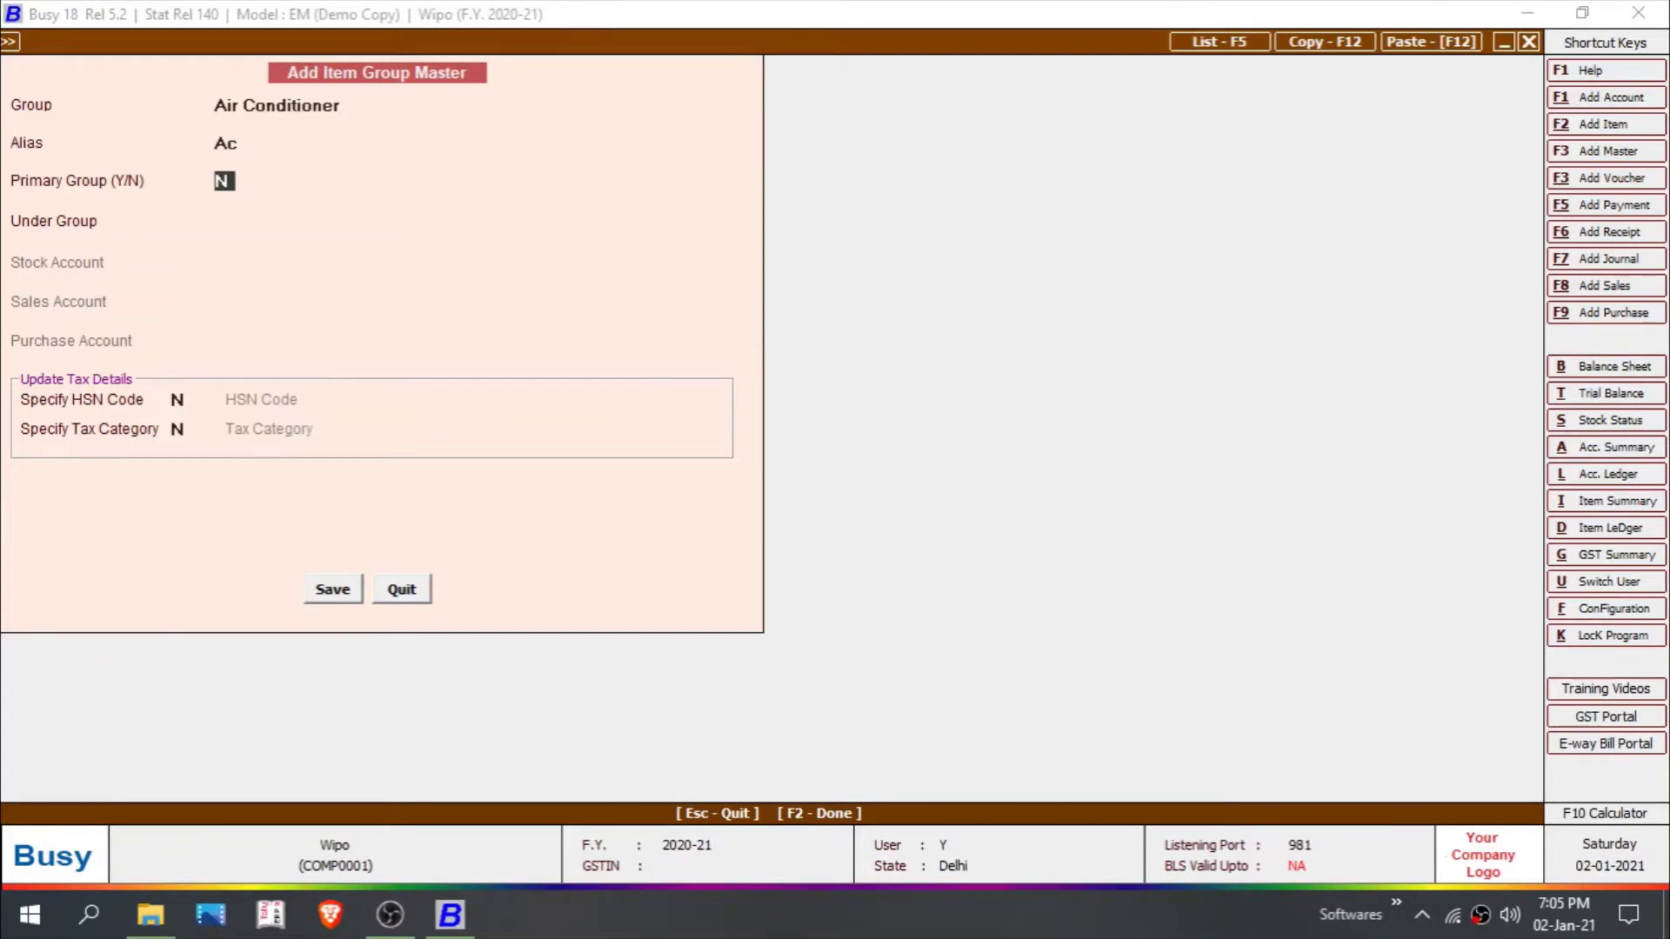
Make Air Conditioner a primary group, leave HSN code and tax category unspecified, save it and close the form.
type("Y")
key("Return")
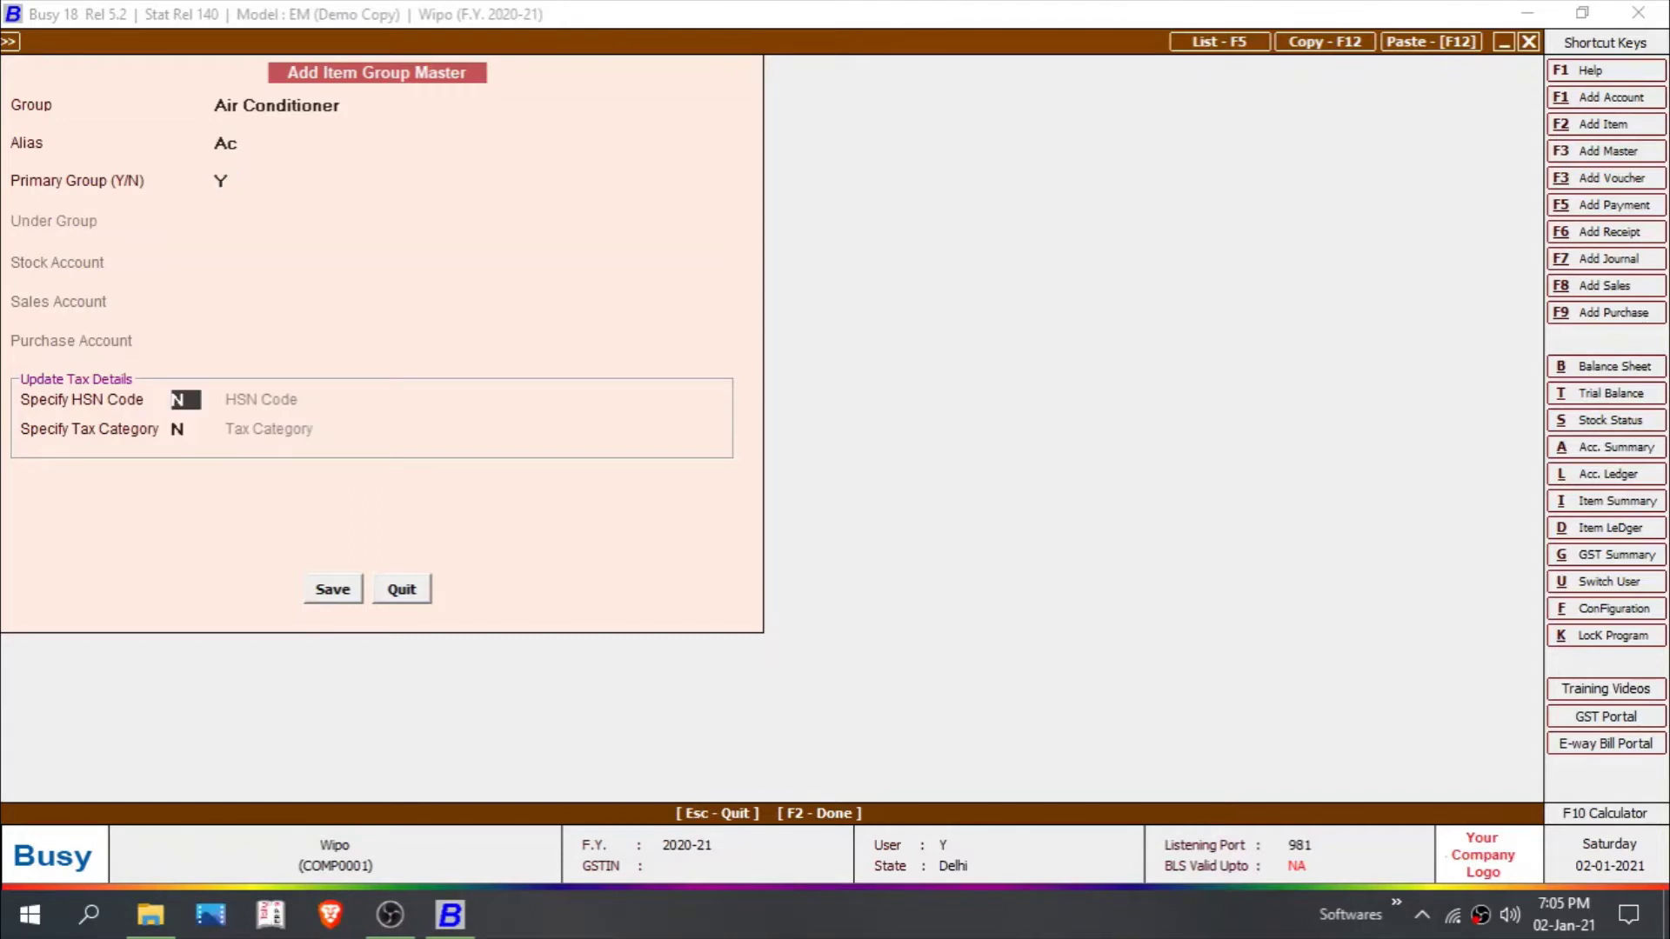
key("Return")
key("Return")
key("Return")
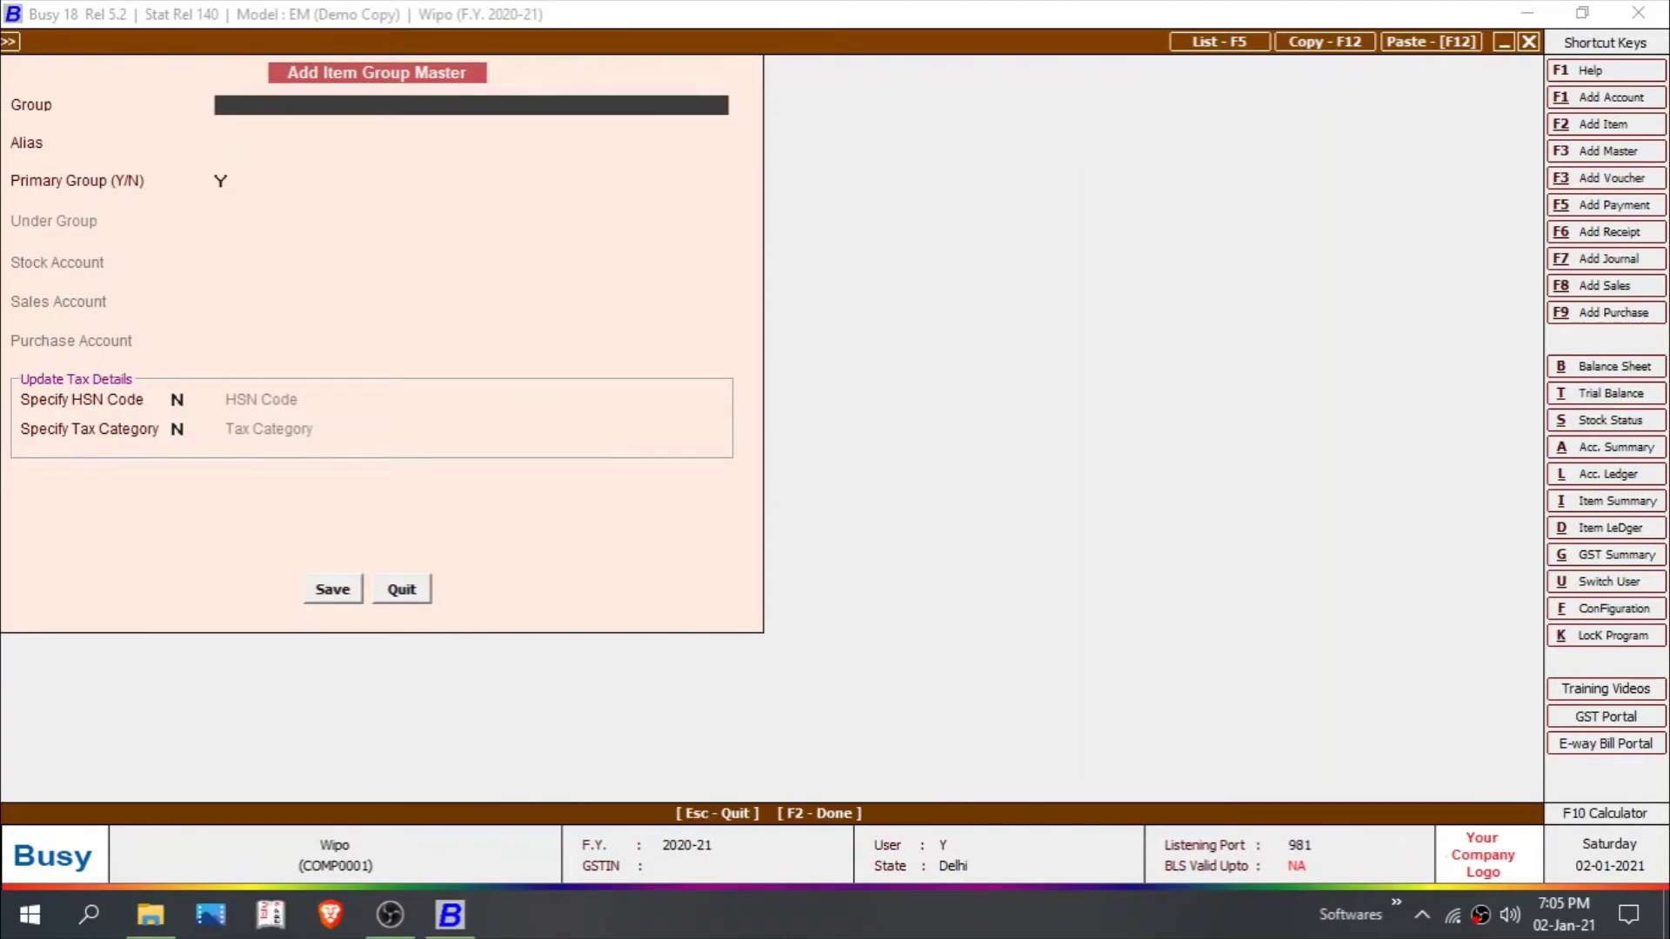
key("Escape")
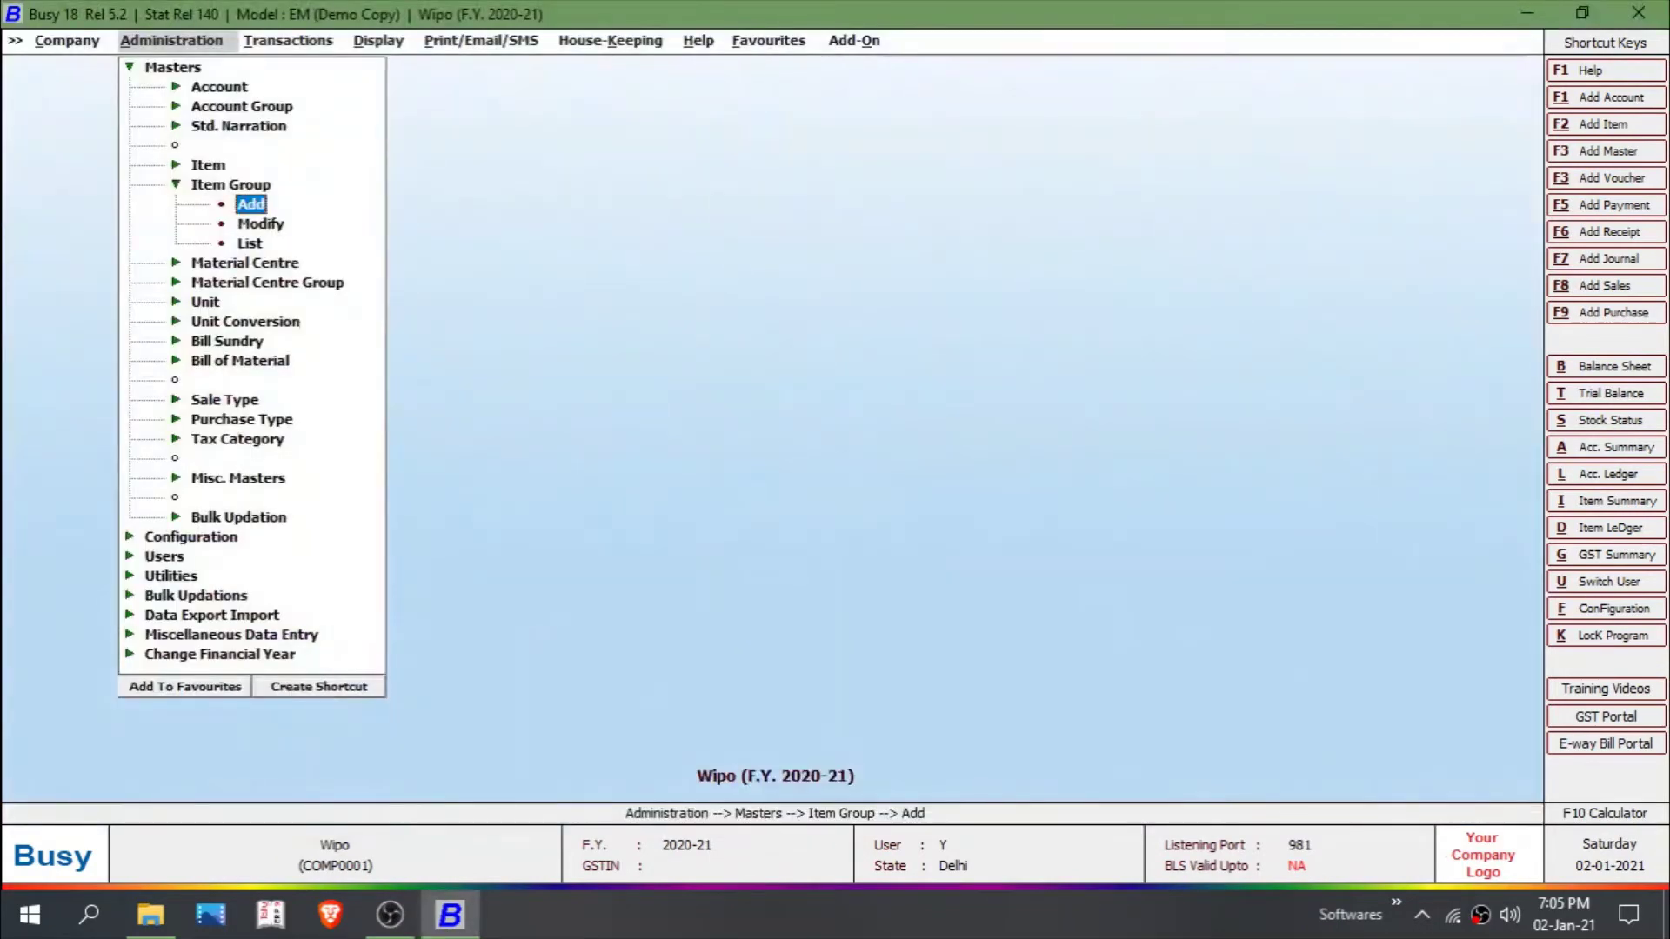
Open the Air Conditioner item group for modification to review its details, and close it without changes.
left_click(260, 223)
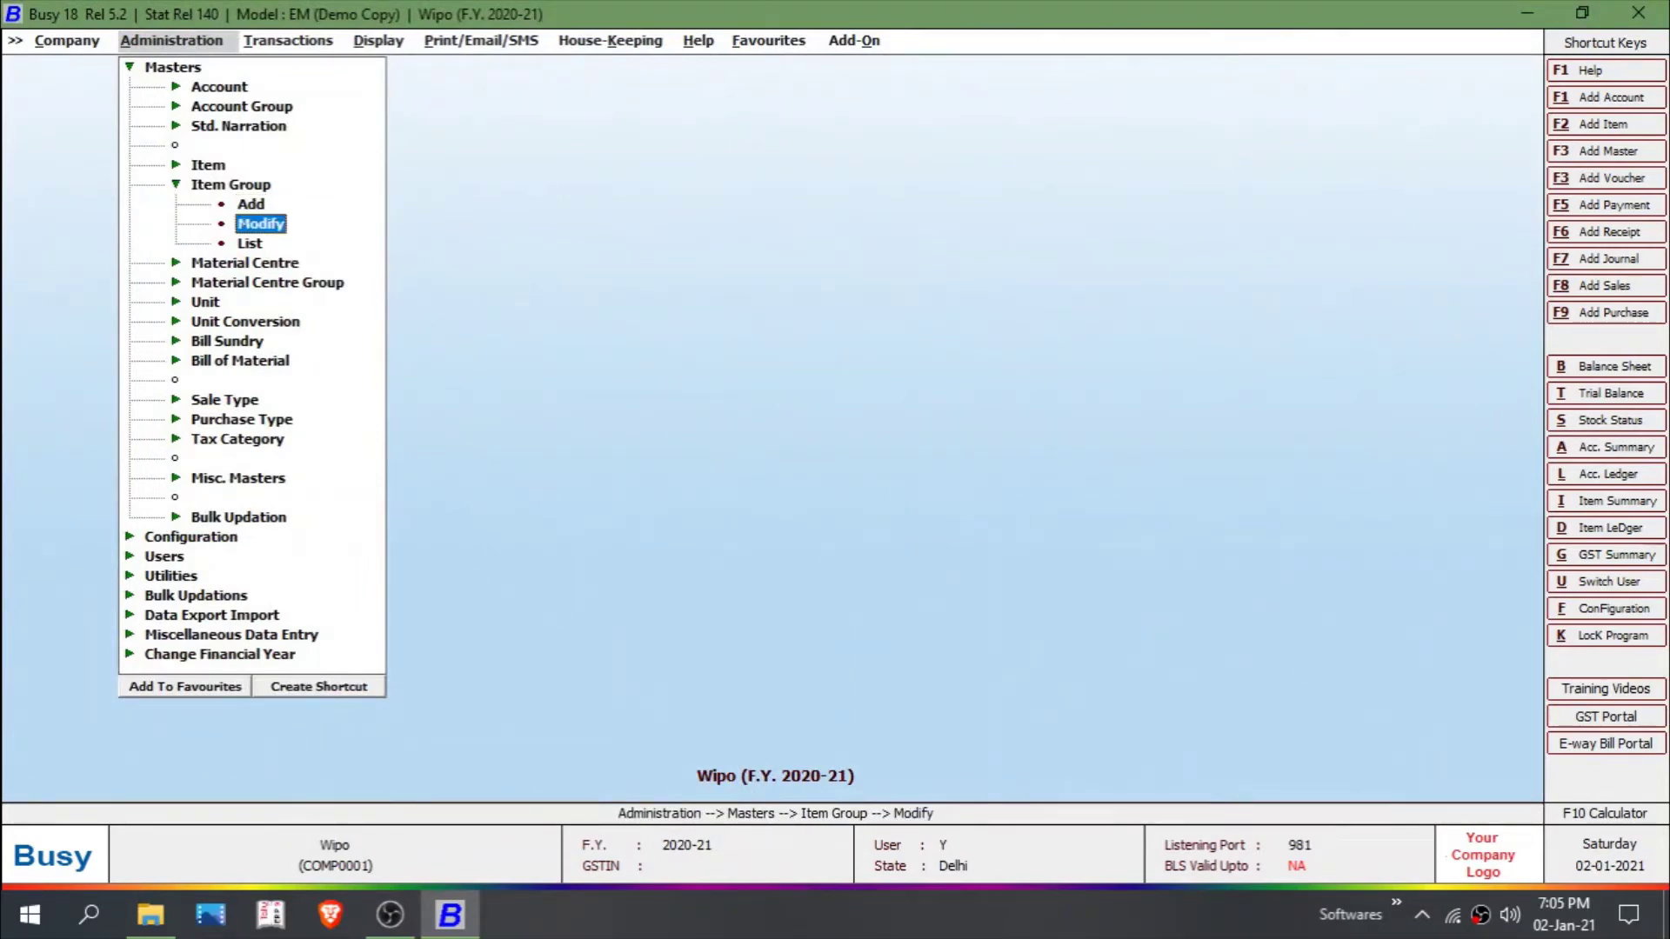
key("Return")
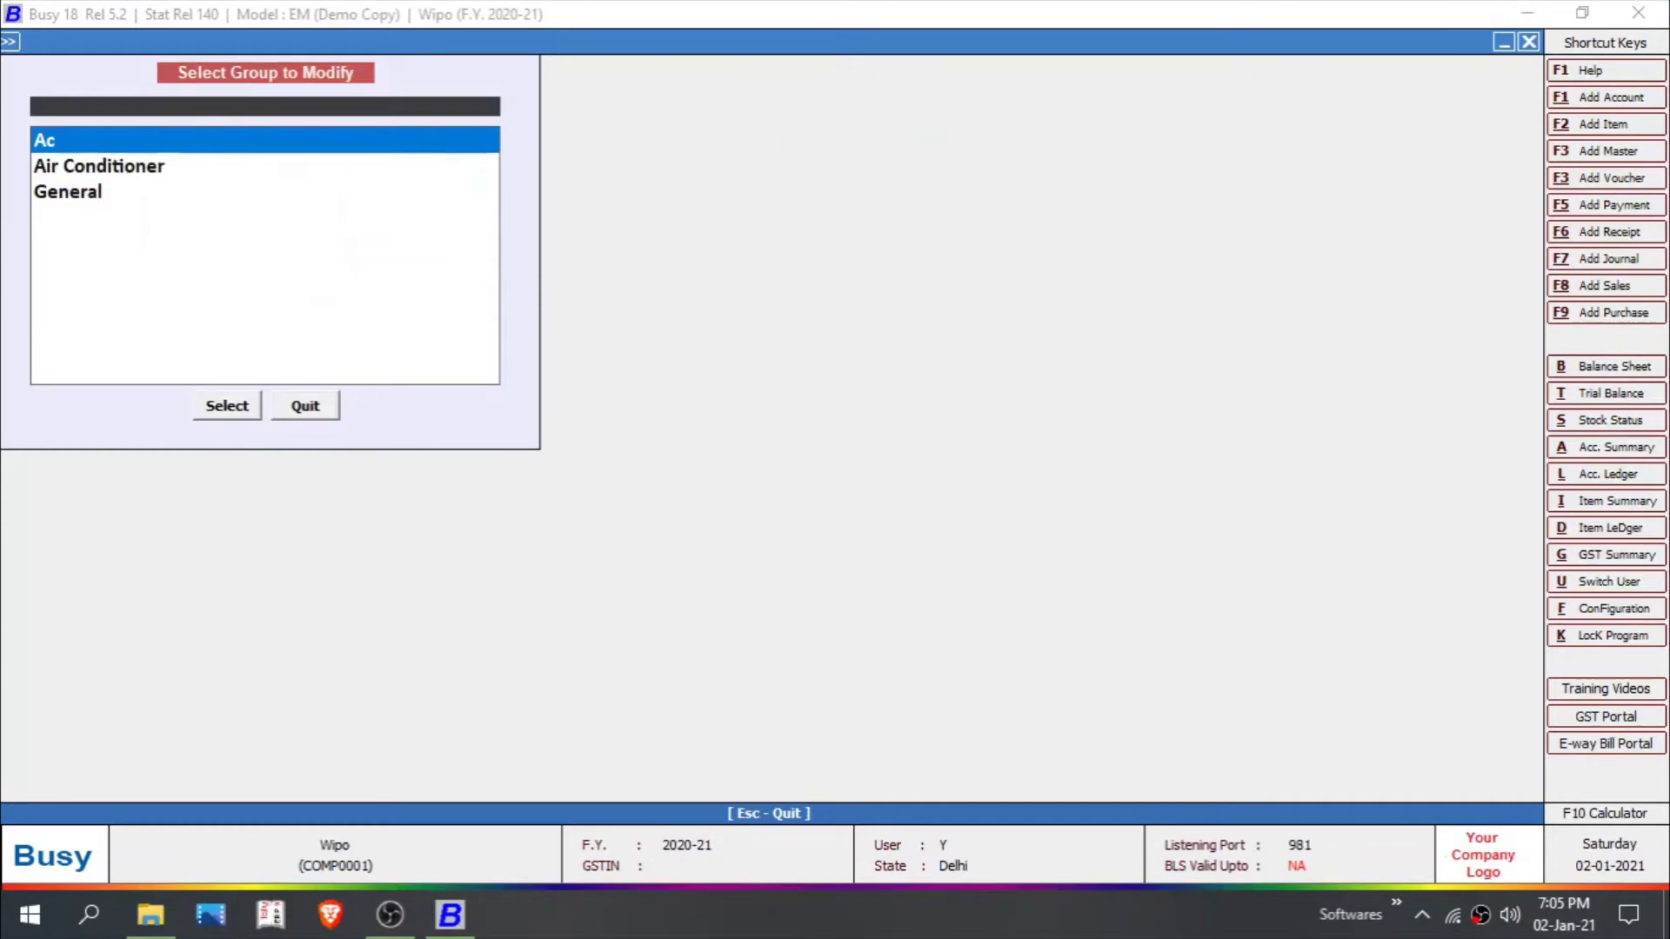
key("Down")
key("Return")
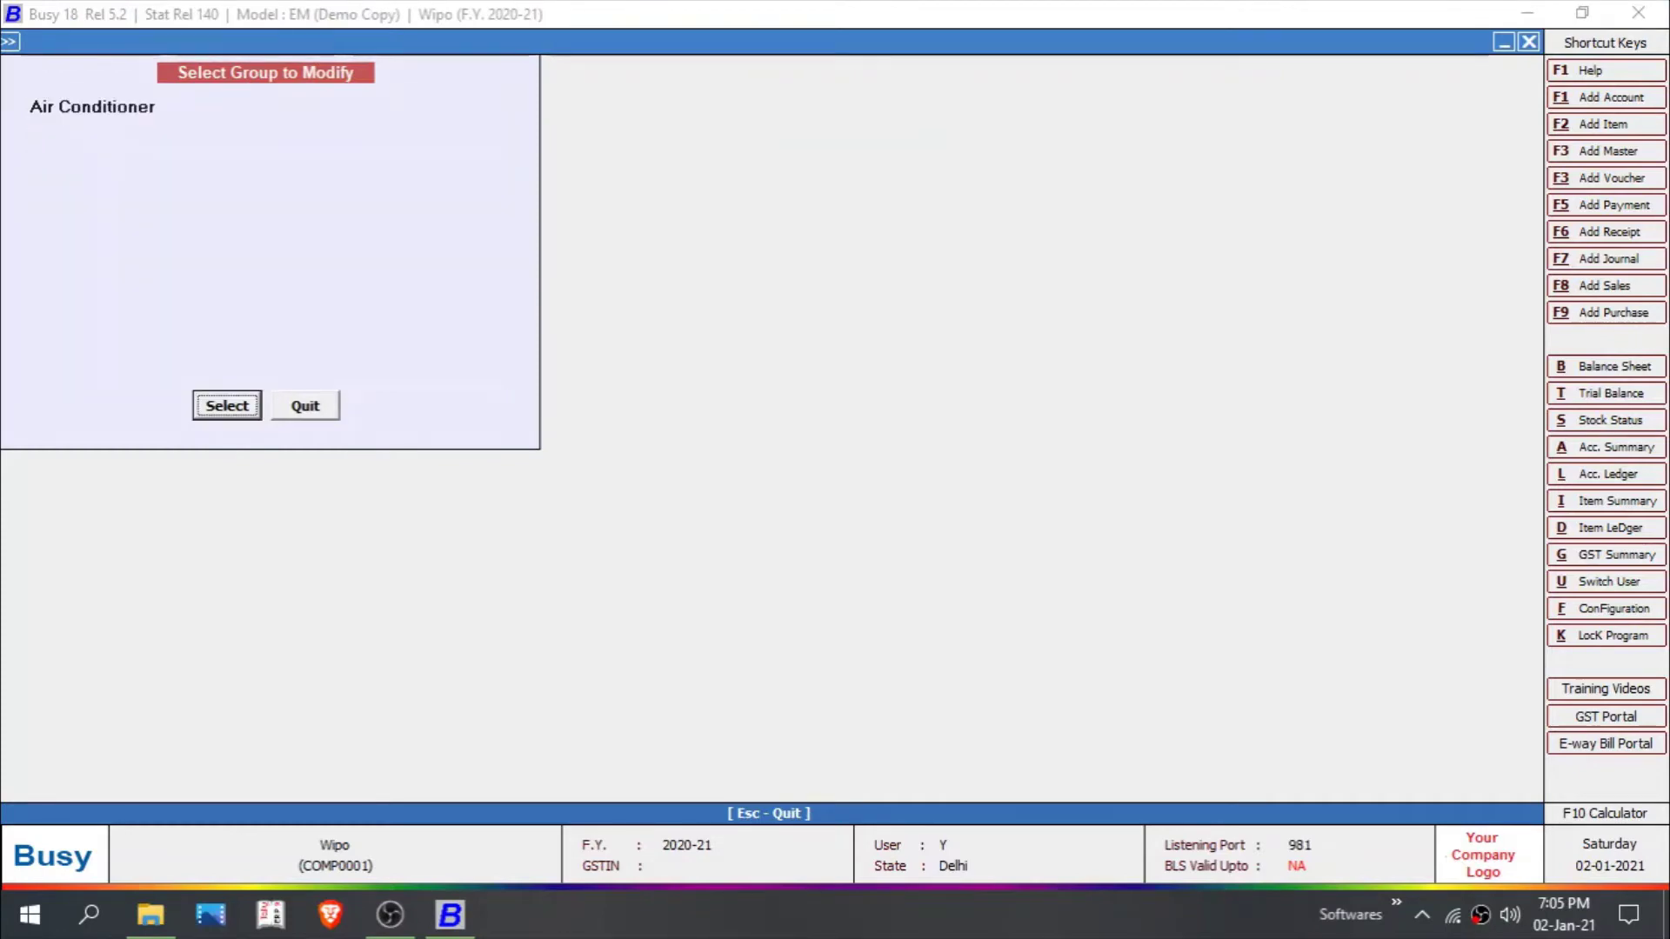
key("Return")
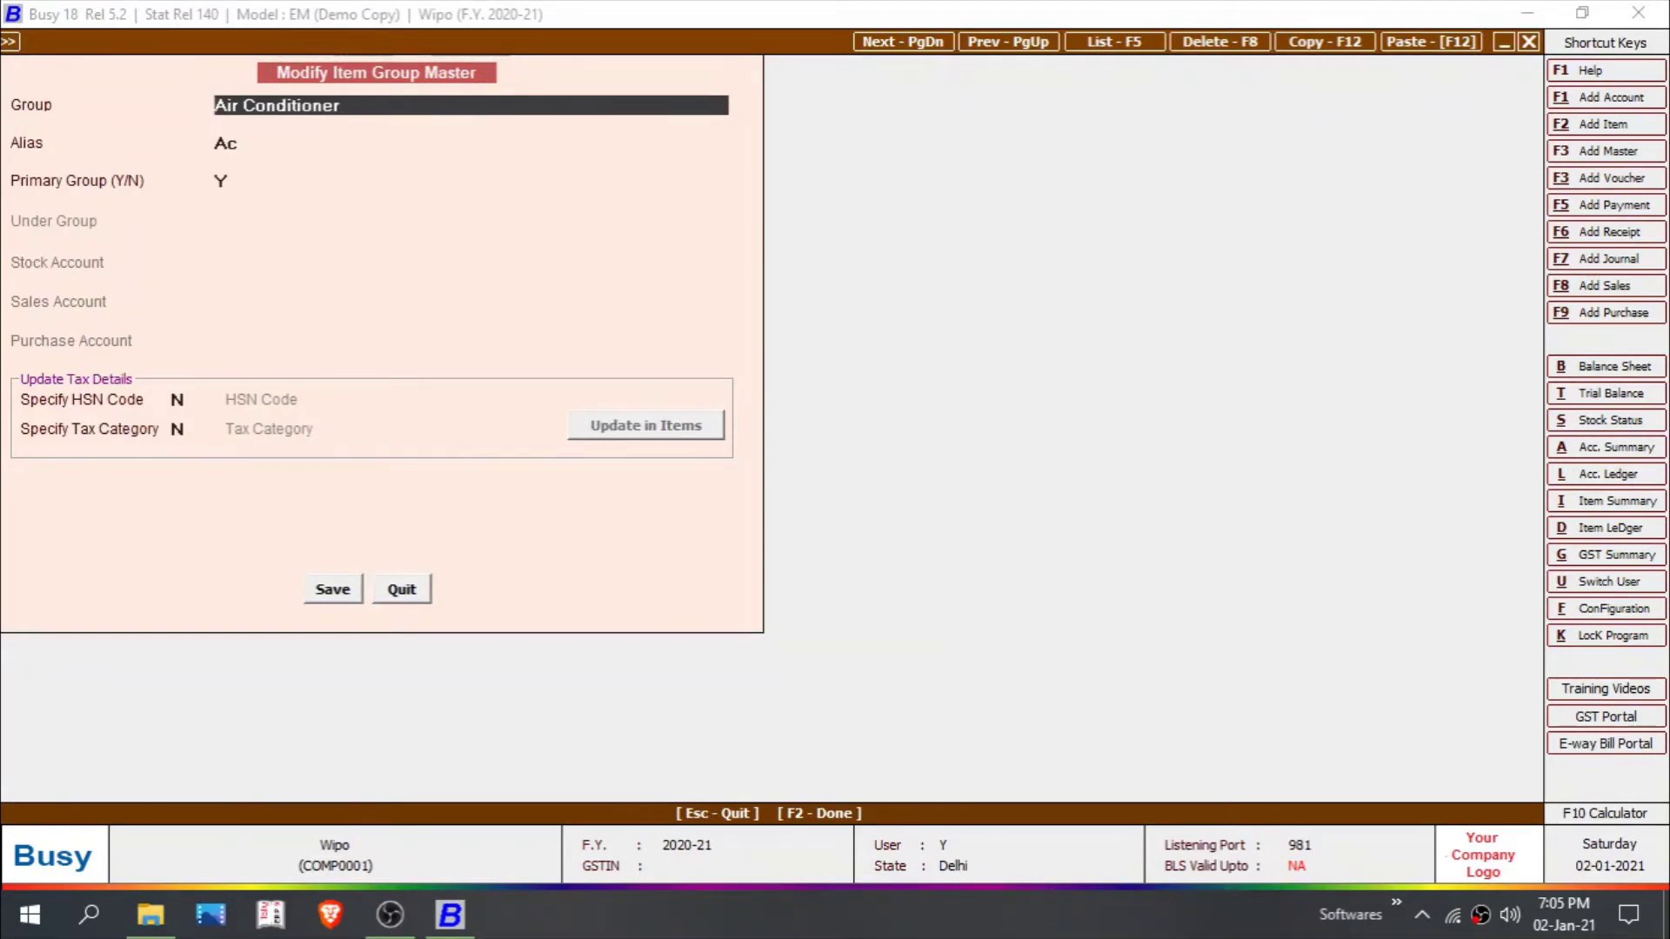
key("Escape")
key("Escape")
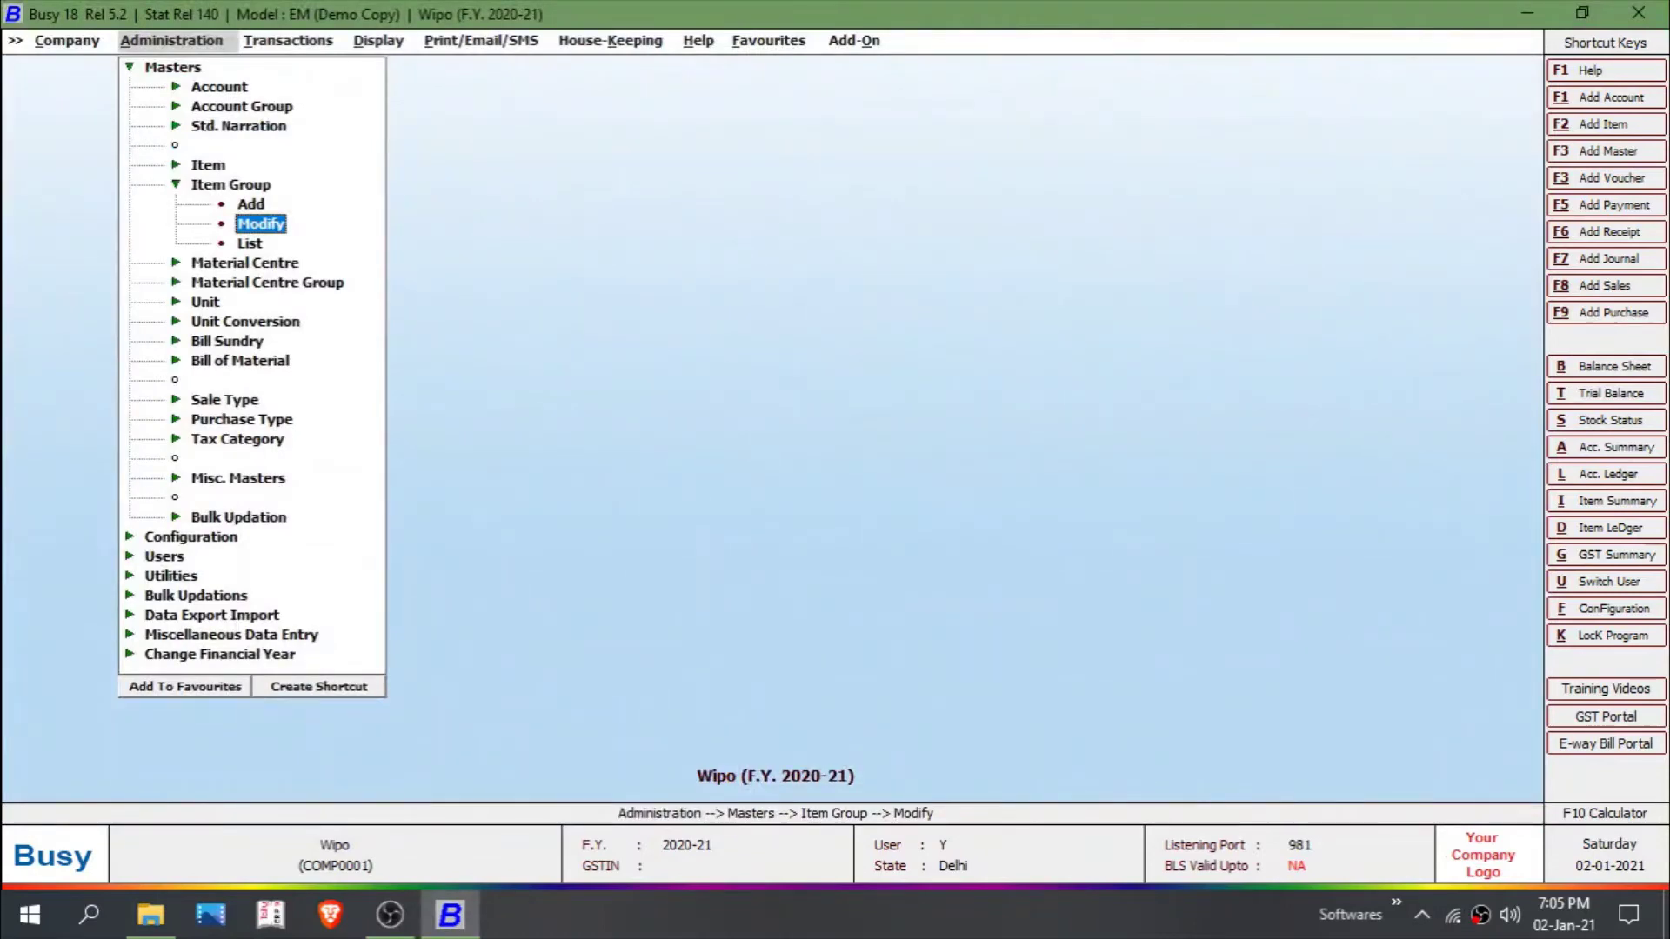
Delete the Air Conditioner group from the on-screen list of item groups and close the list.
key("Down")
key("Return")
key("Escape")
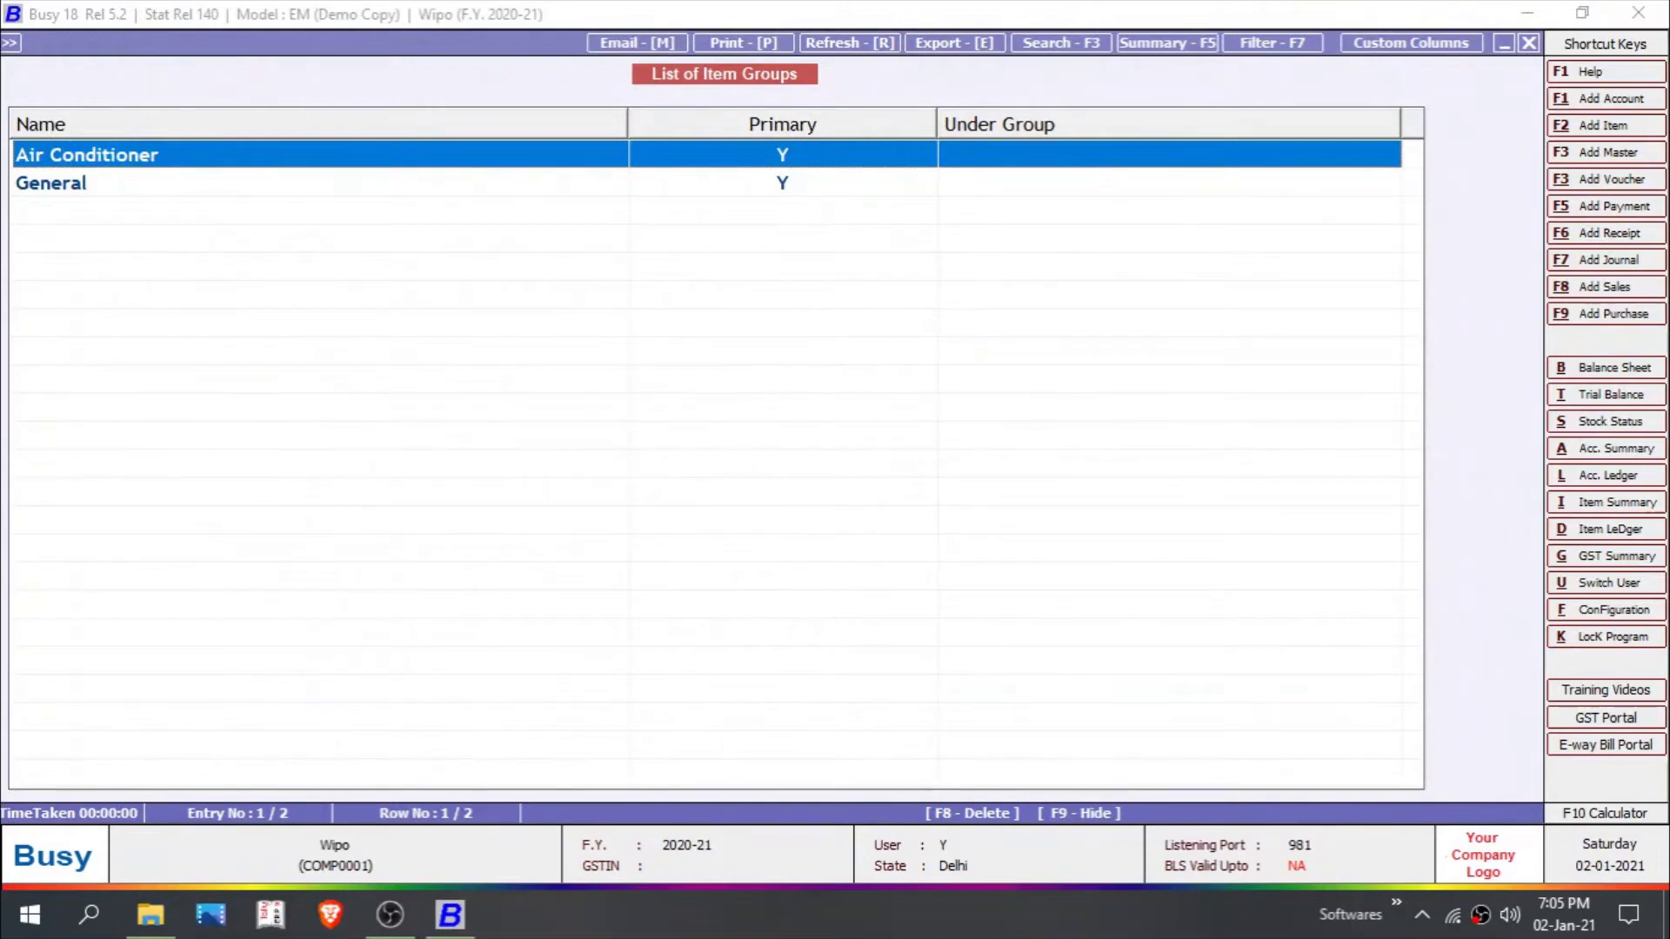
key("F8")
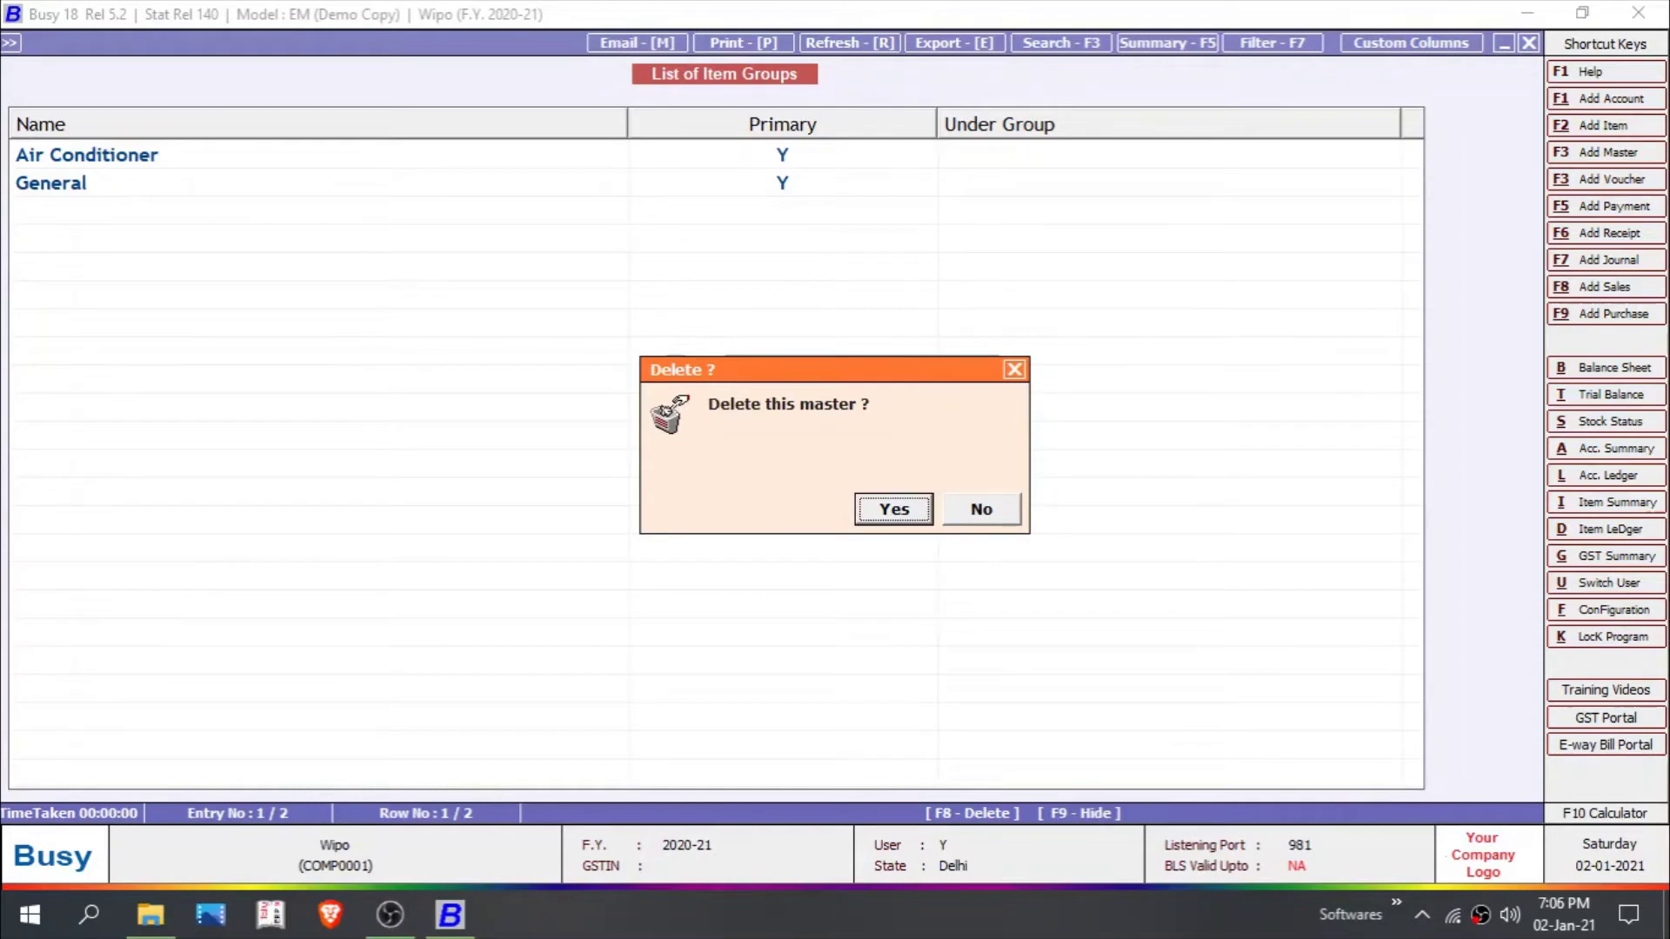
key("Return")
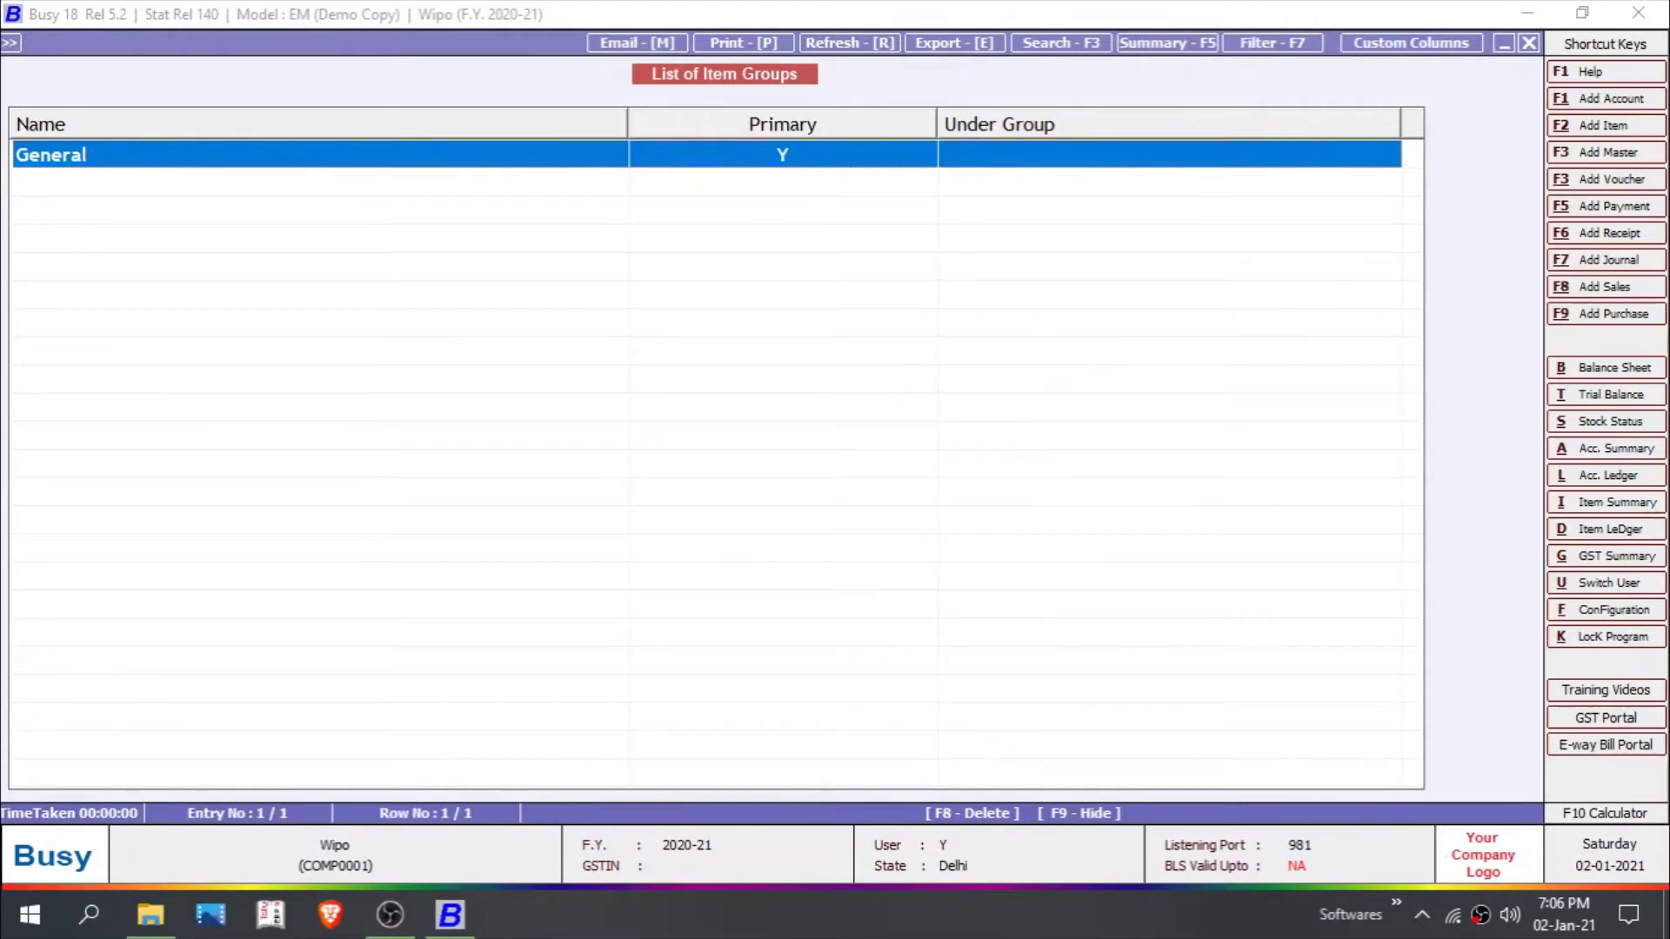
key("Escape")
key("Escape")
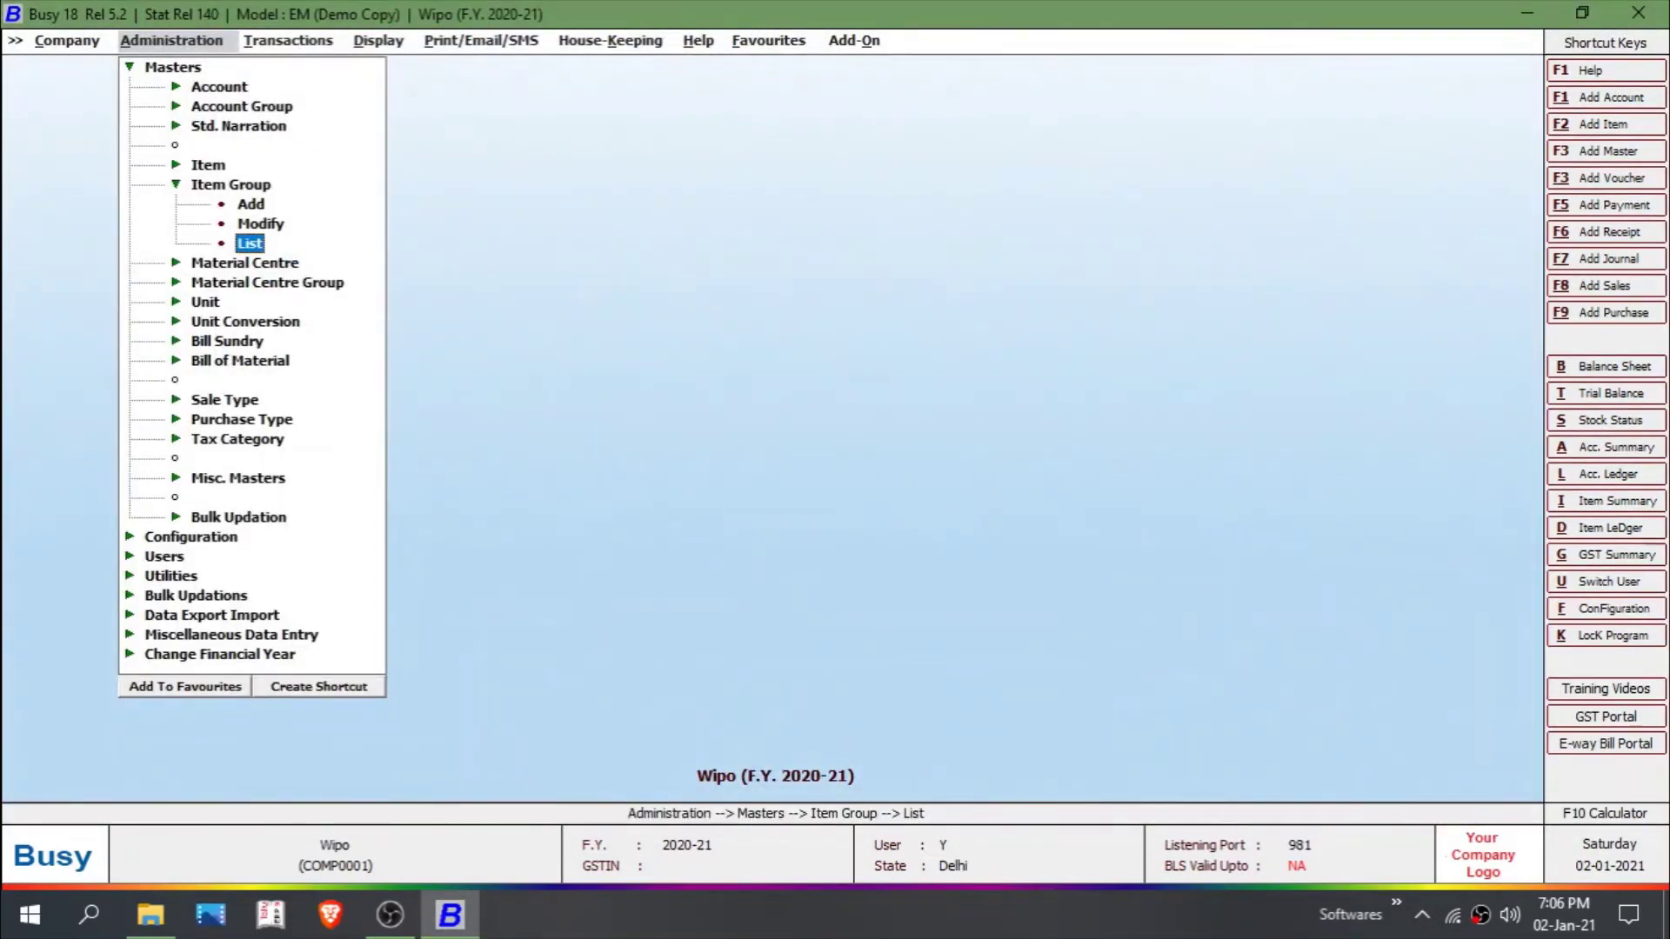
Display the list of item groups on screen again to check the remaining groups.
key("Return")
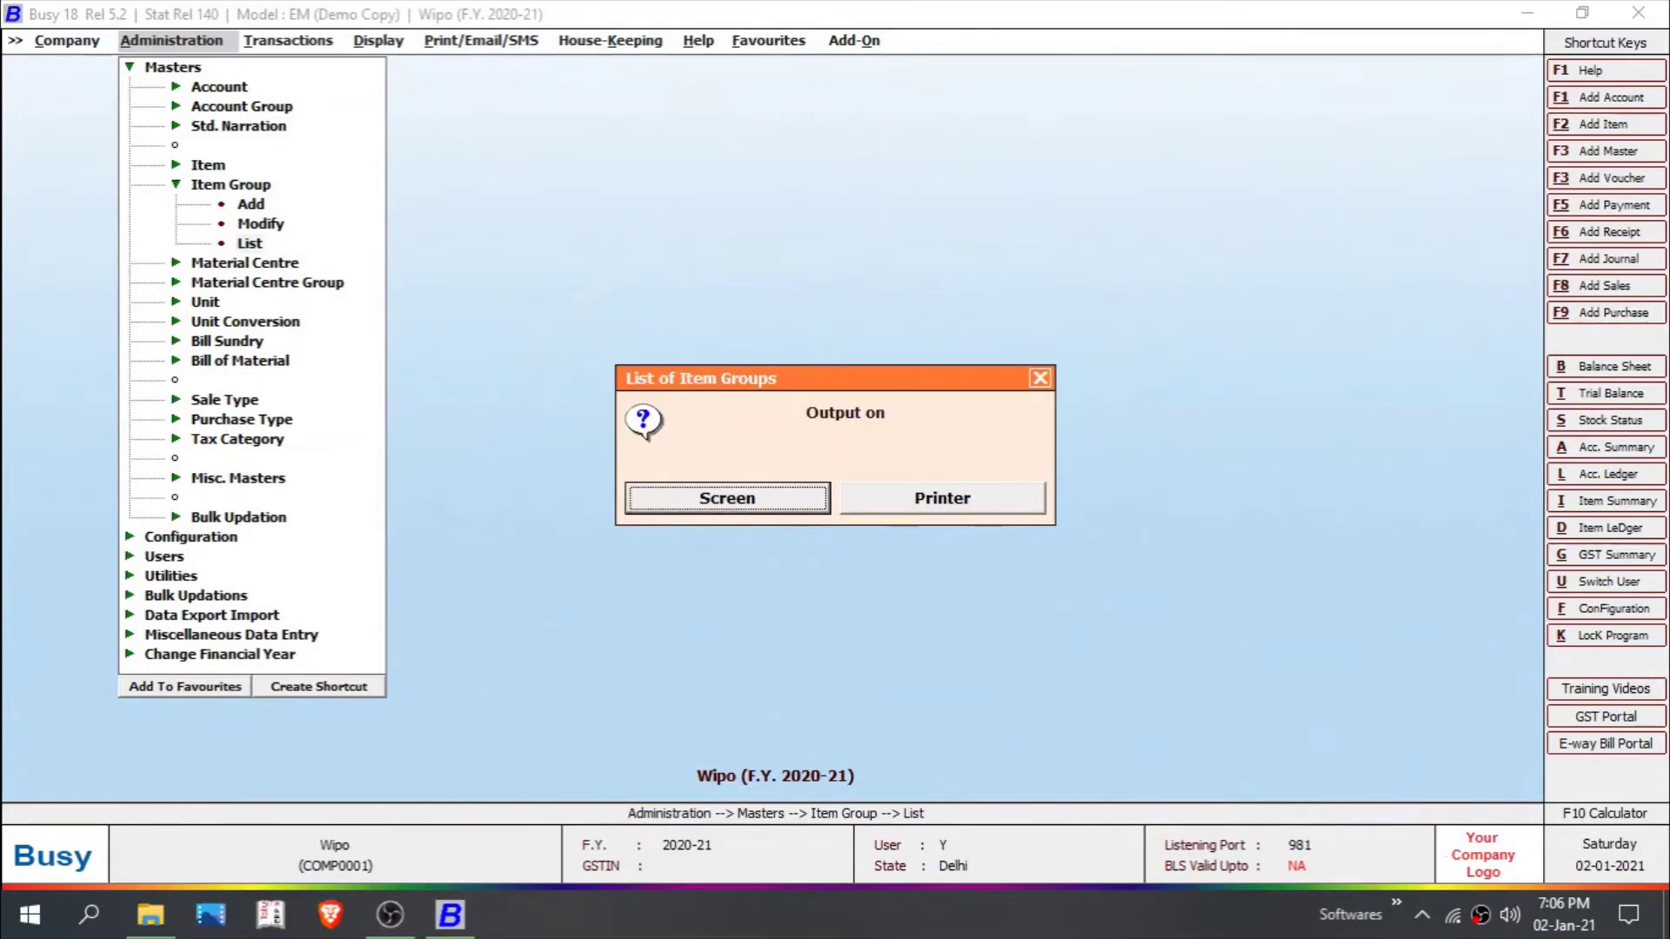
key("Return")
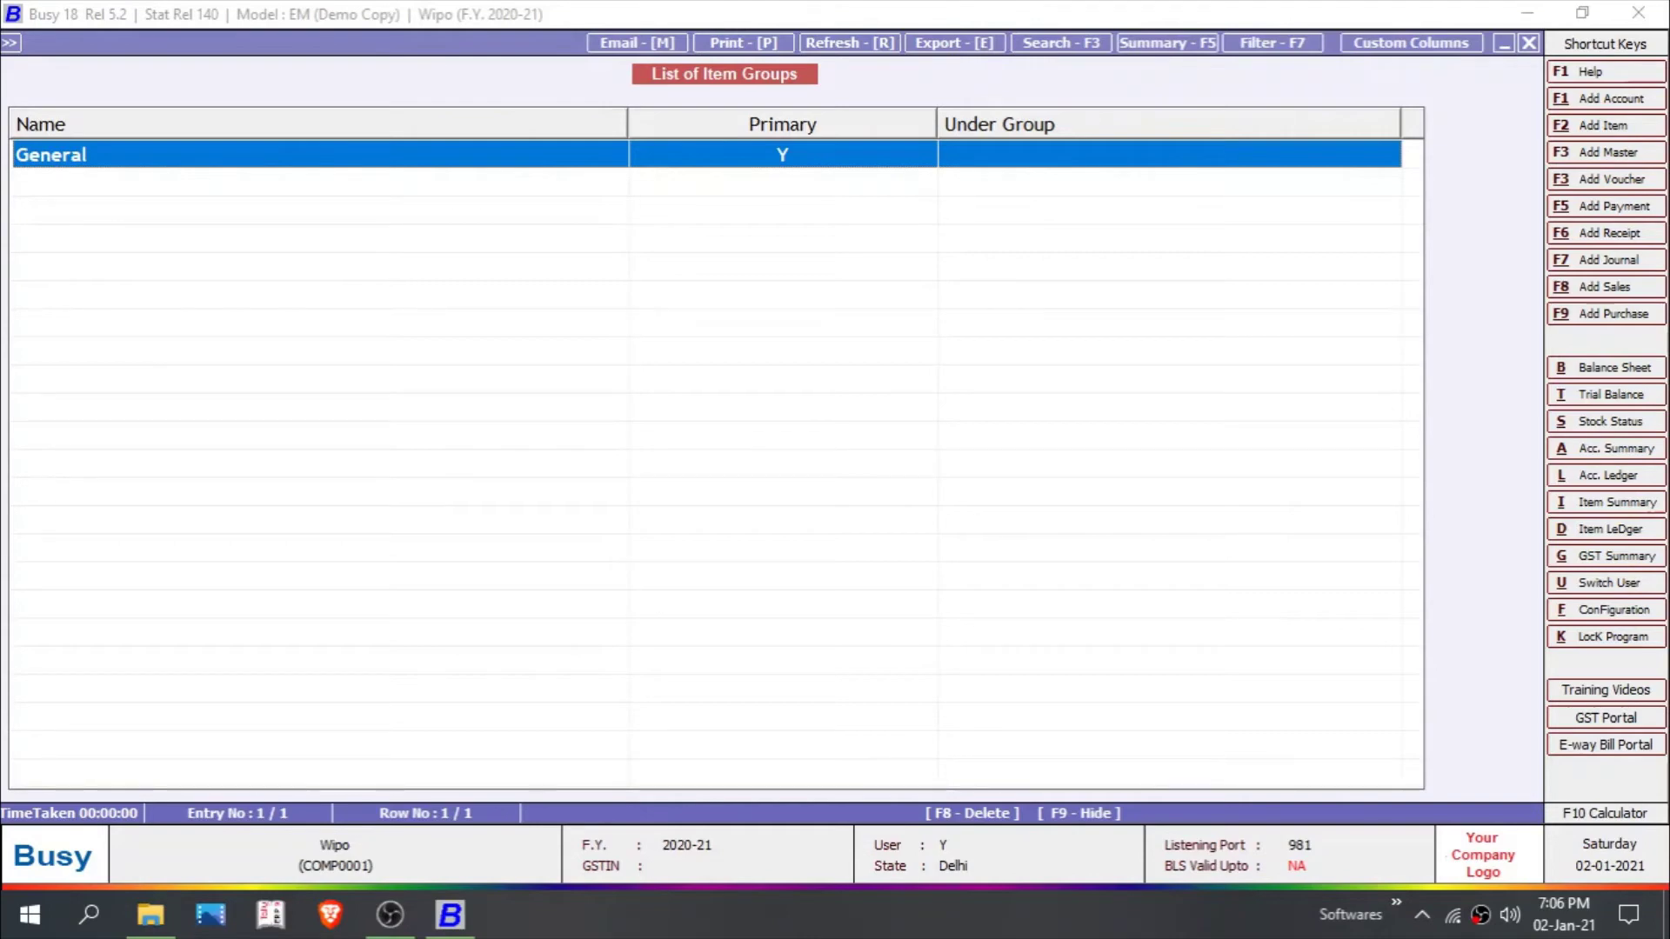
key("Escape")
key("Return")
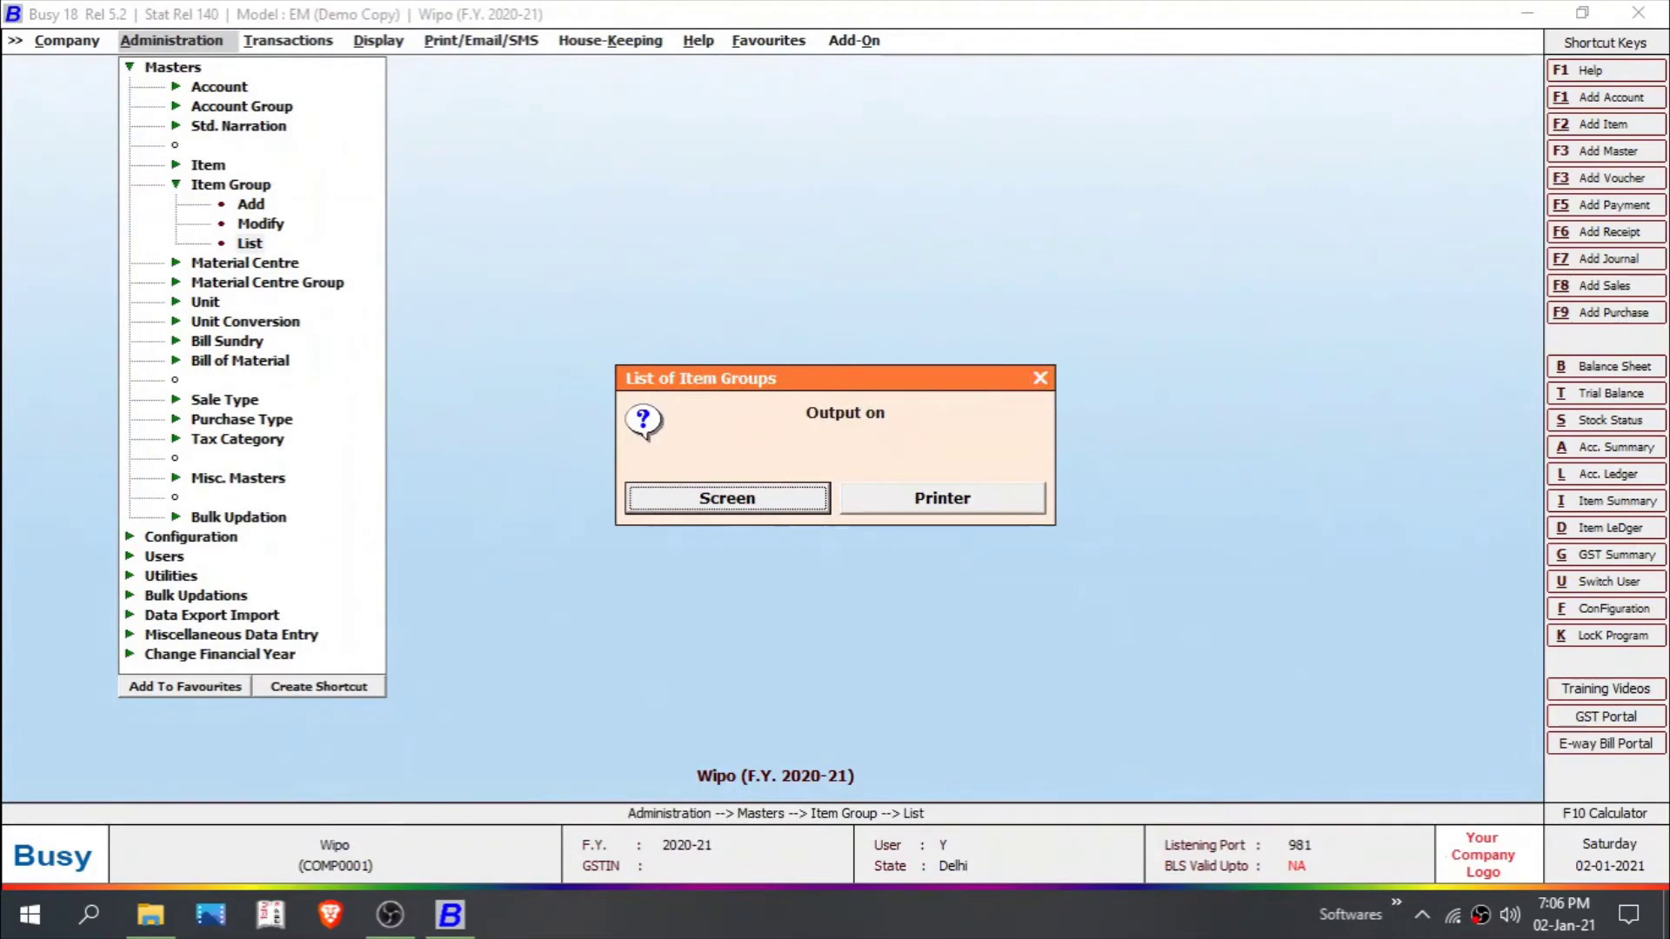
key("Escape")
Add a non-primary item group named Ac under General, without alias, HSN code or tax category, and save it.
key("Up")
key("Up")
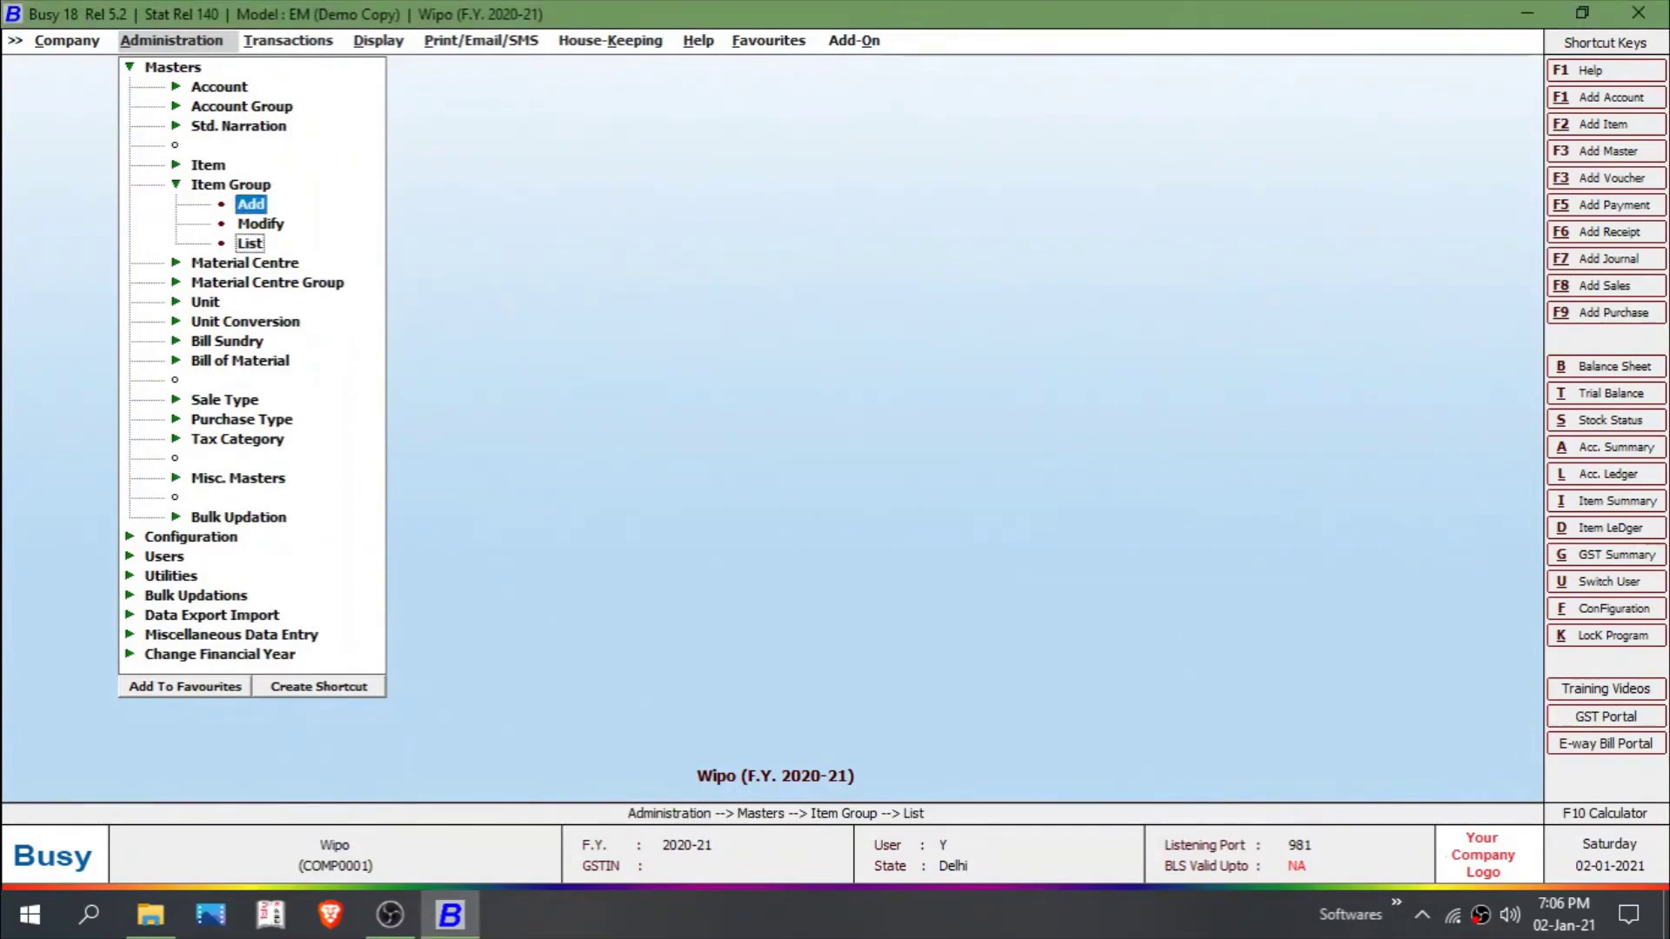
key("Return")
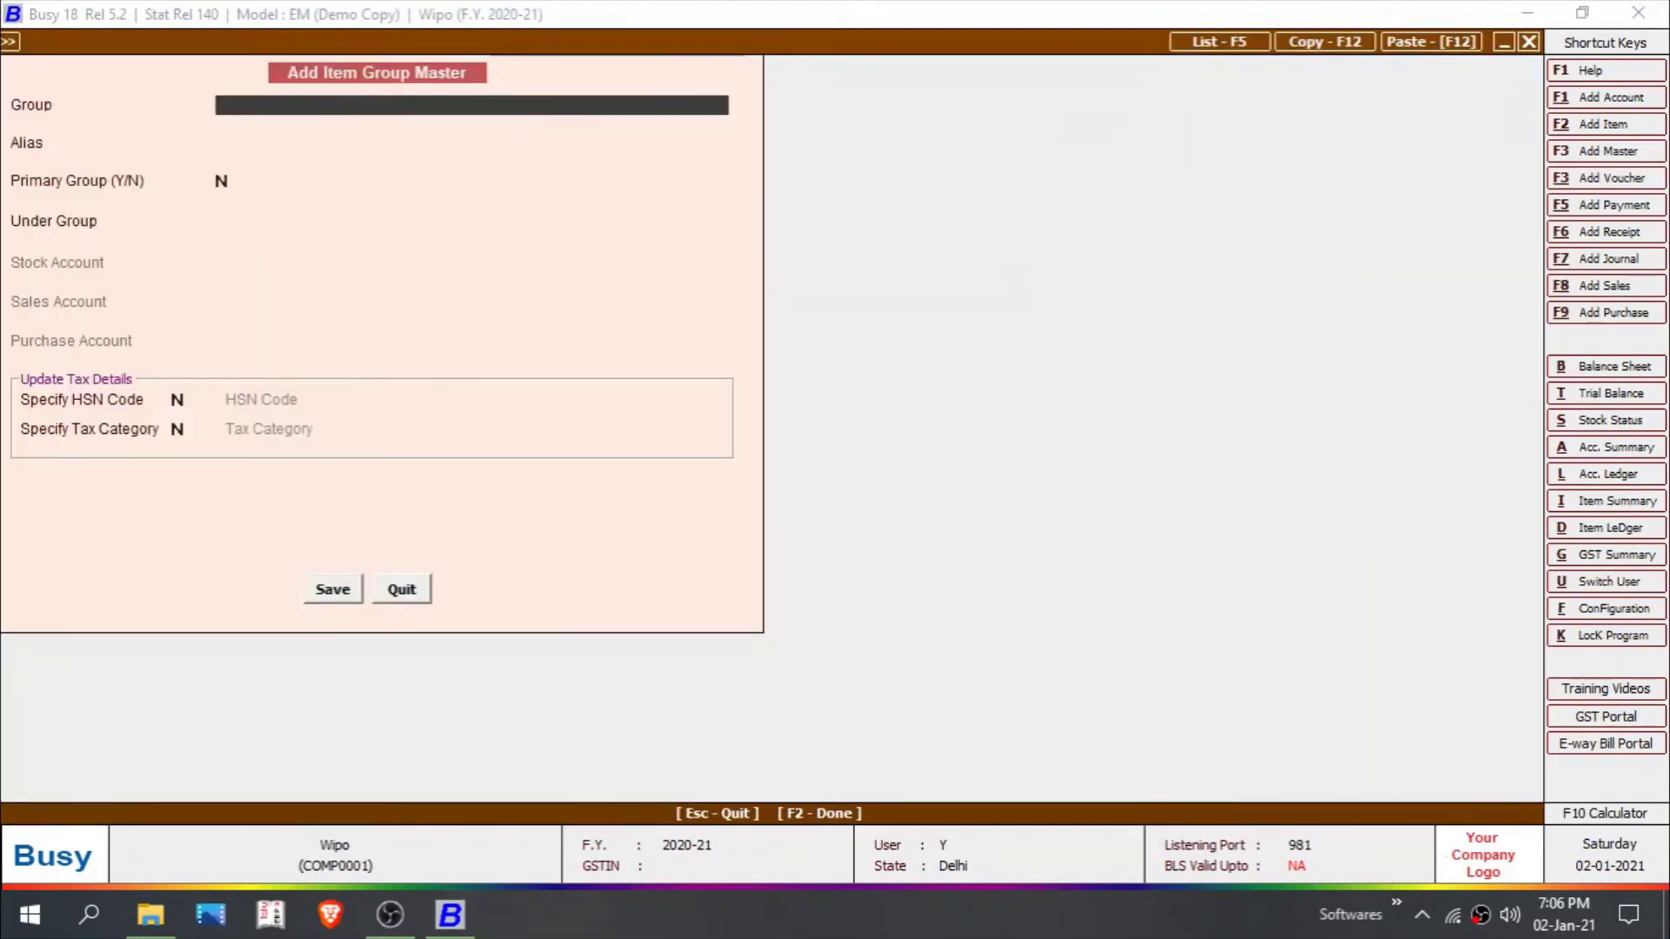
type("ac")
key("Return")
key("Return")
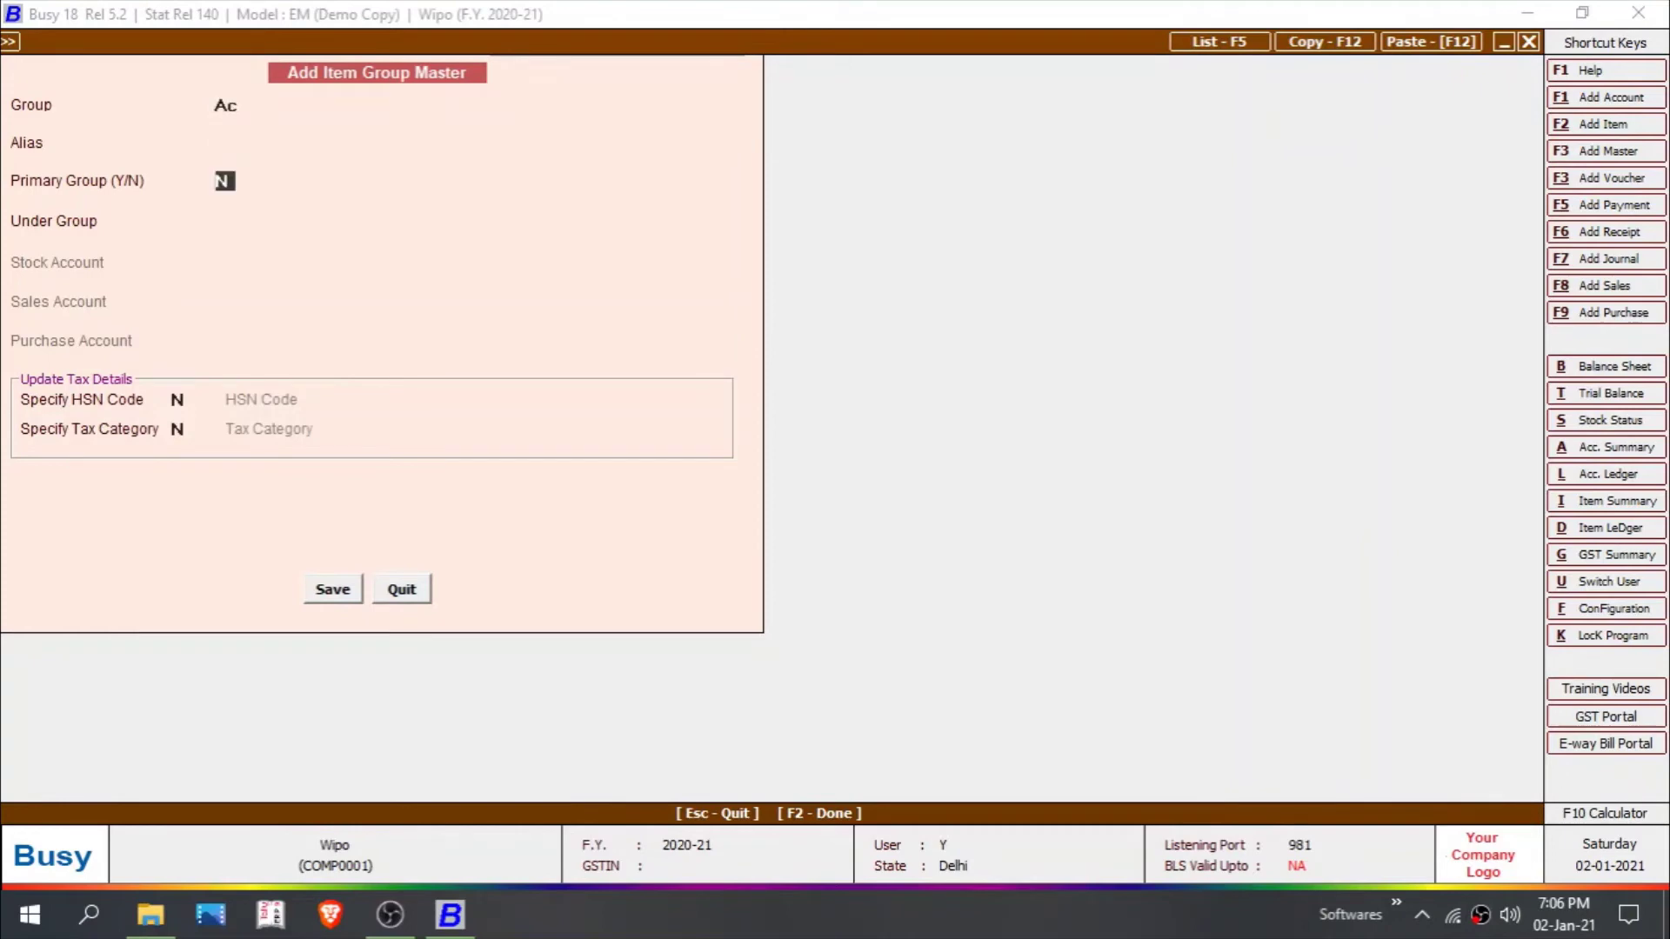
key("Return")
key("Return")
key("Return")
key("Return")
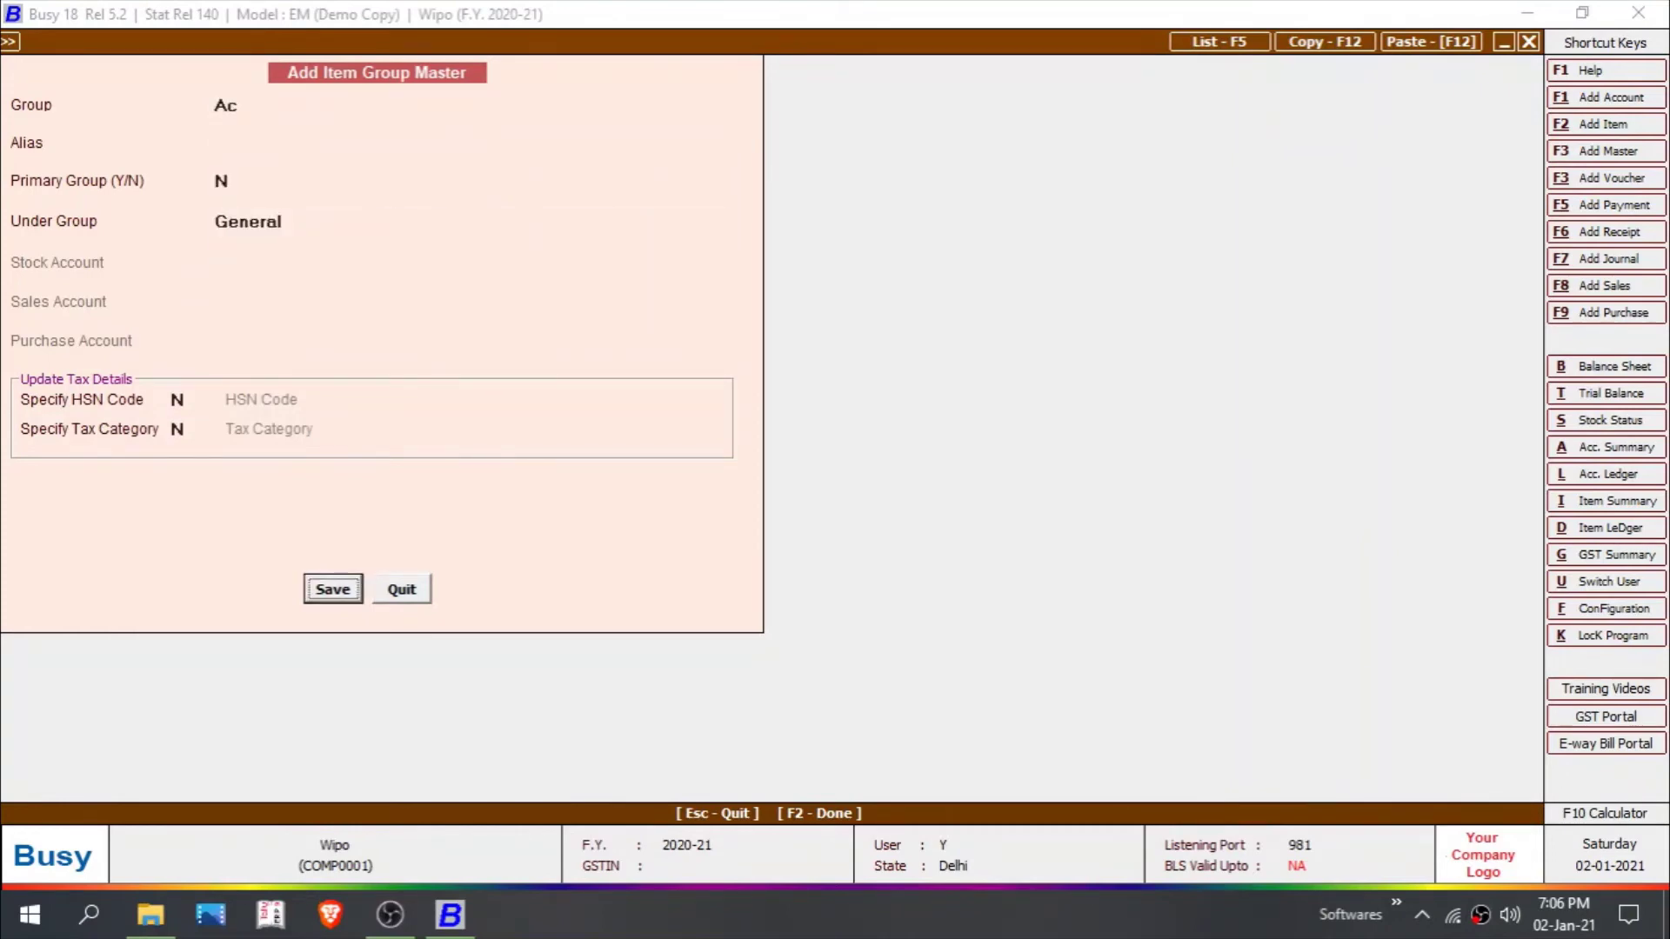
key("Return")
key("Escape")
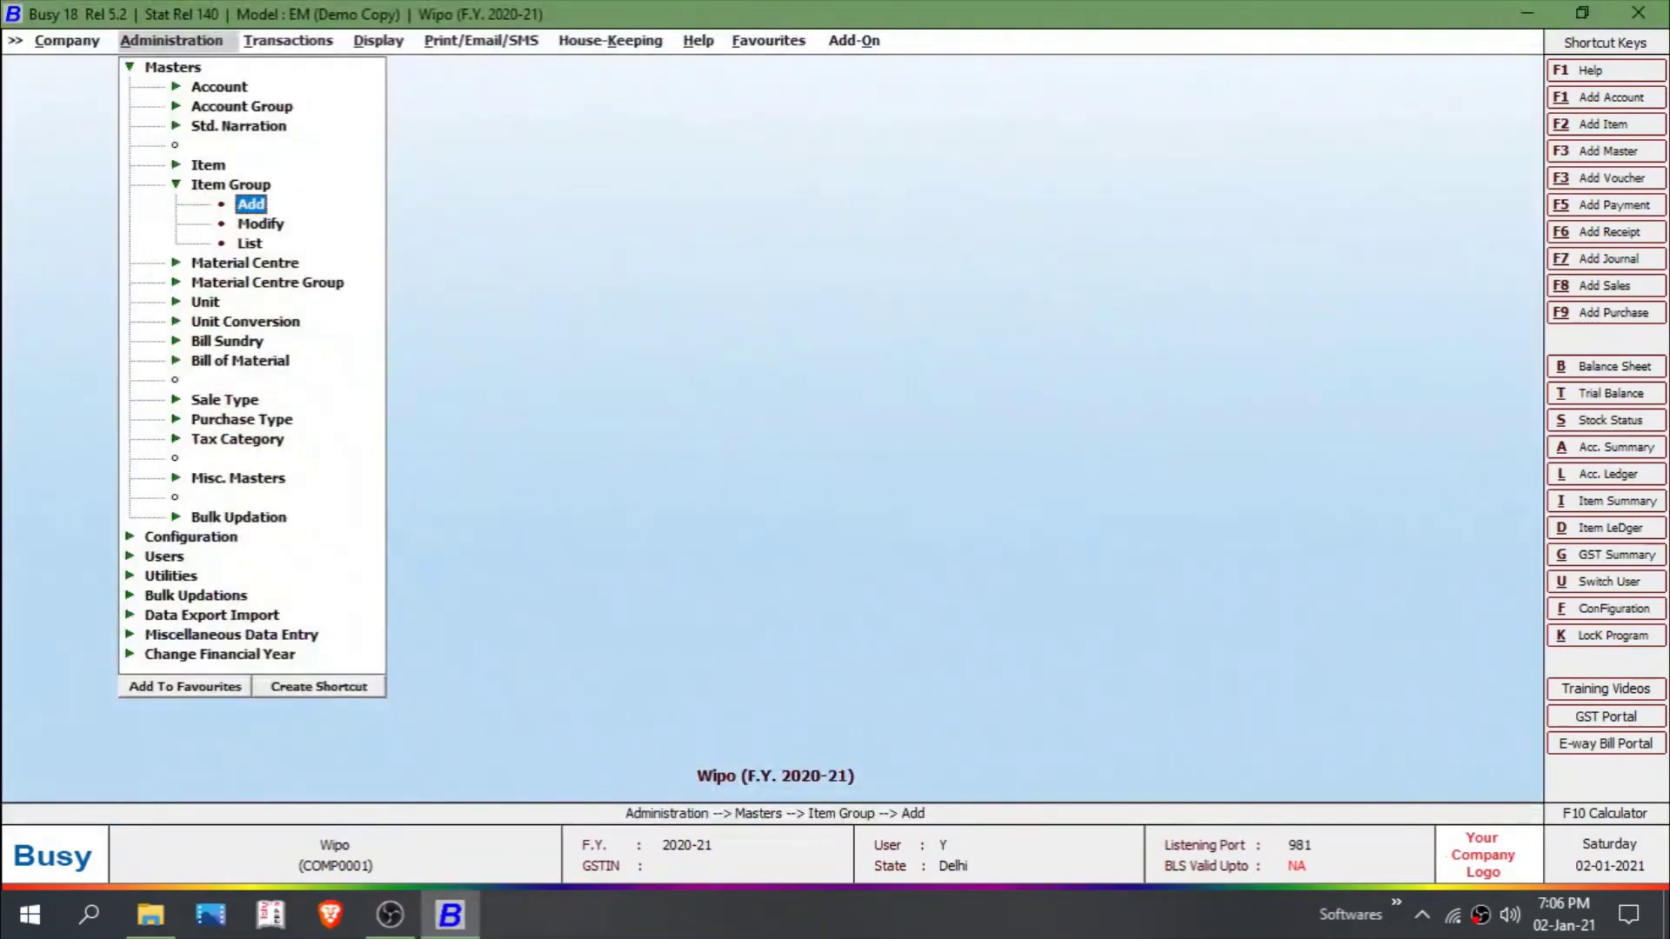
key("Escape")
Open the existing item Sumsung Ac for modification in the item masters.
left_click(208, 164)
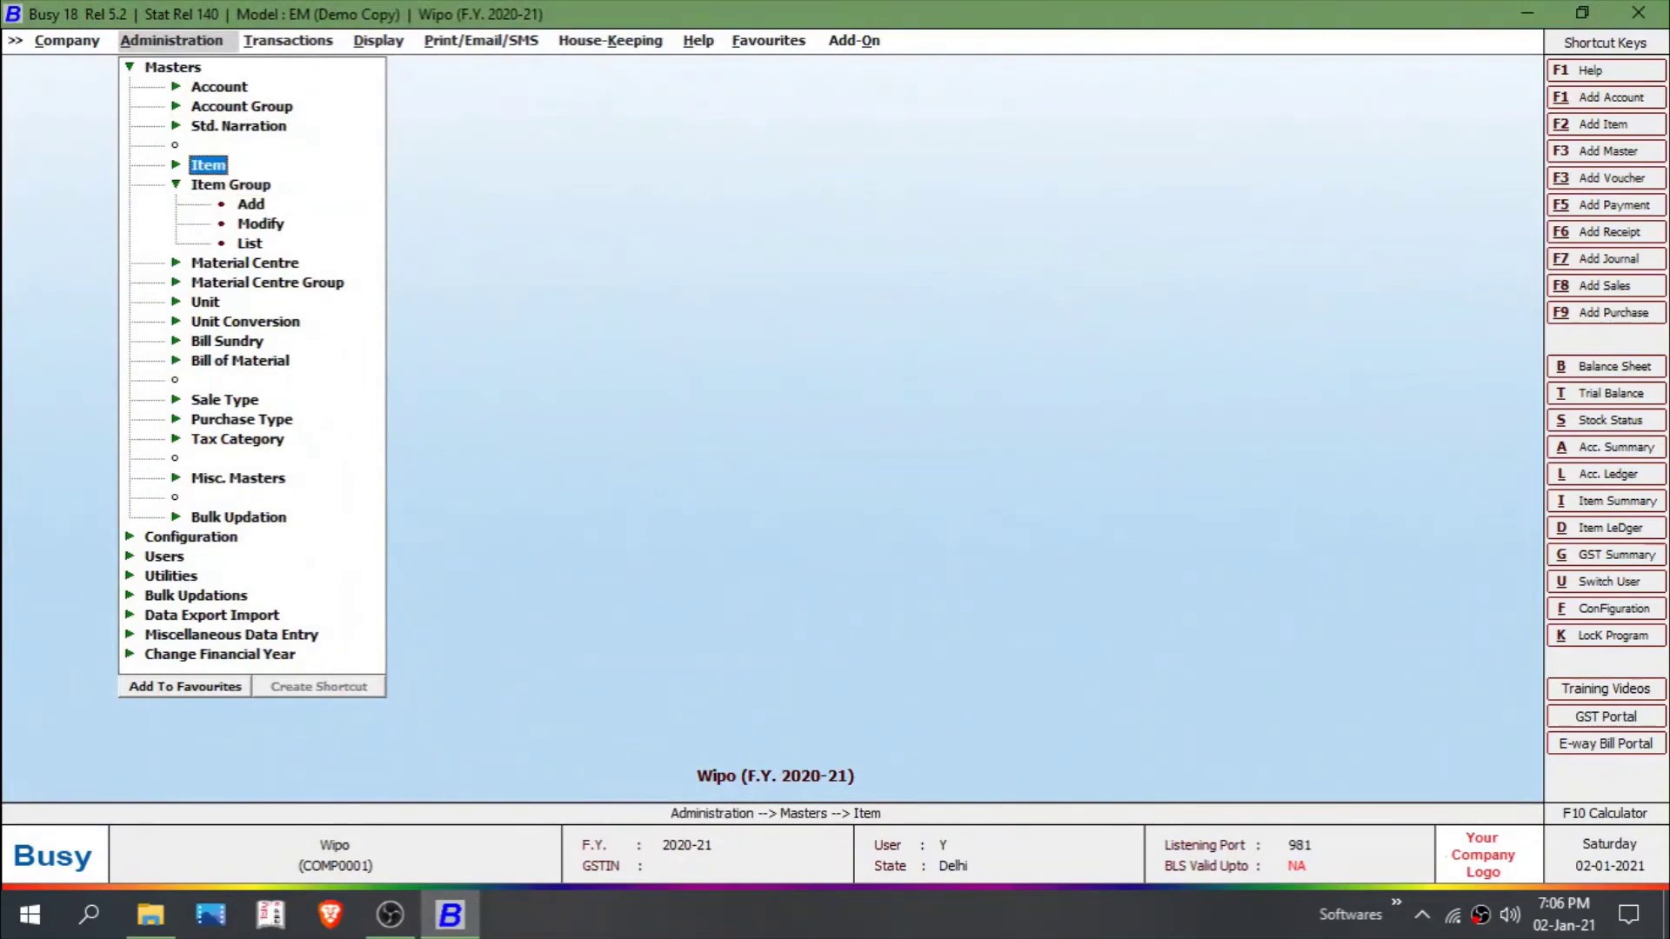
key("Return")
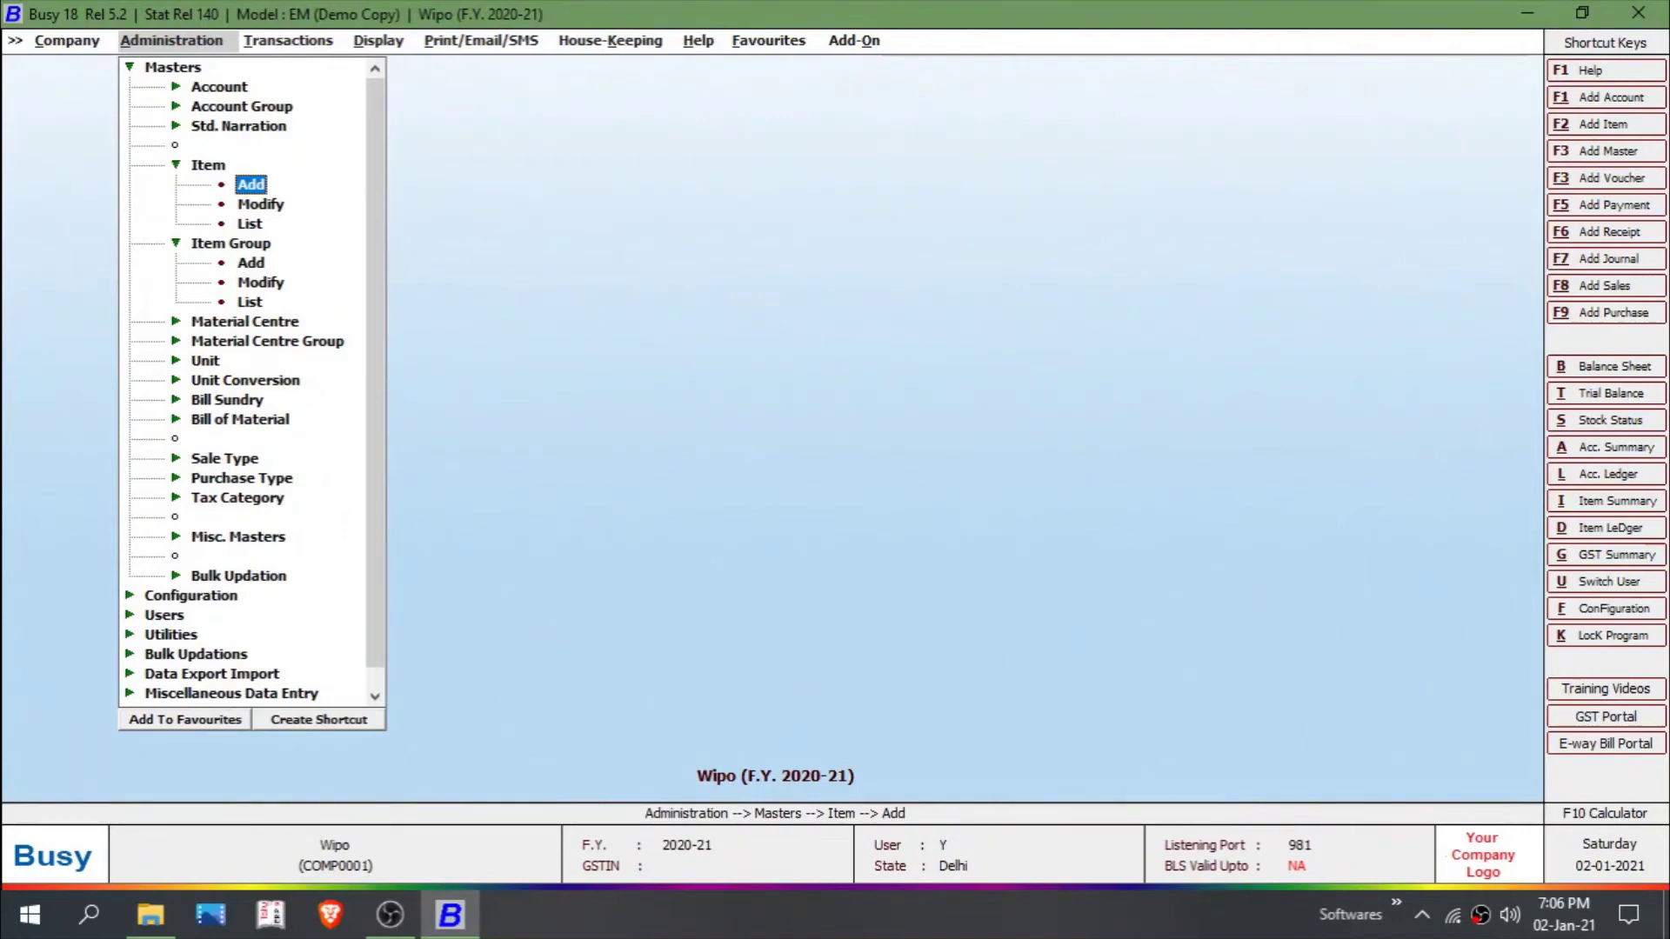
key("Down")
key("Down")
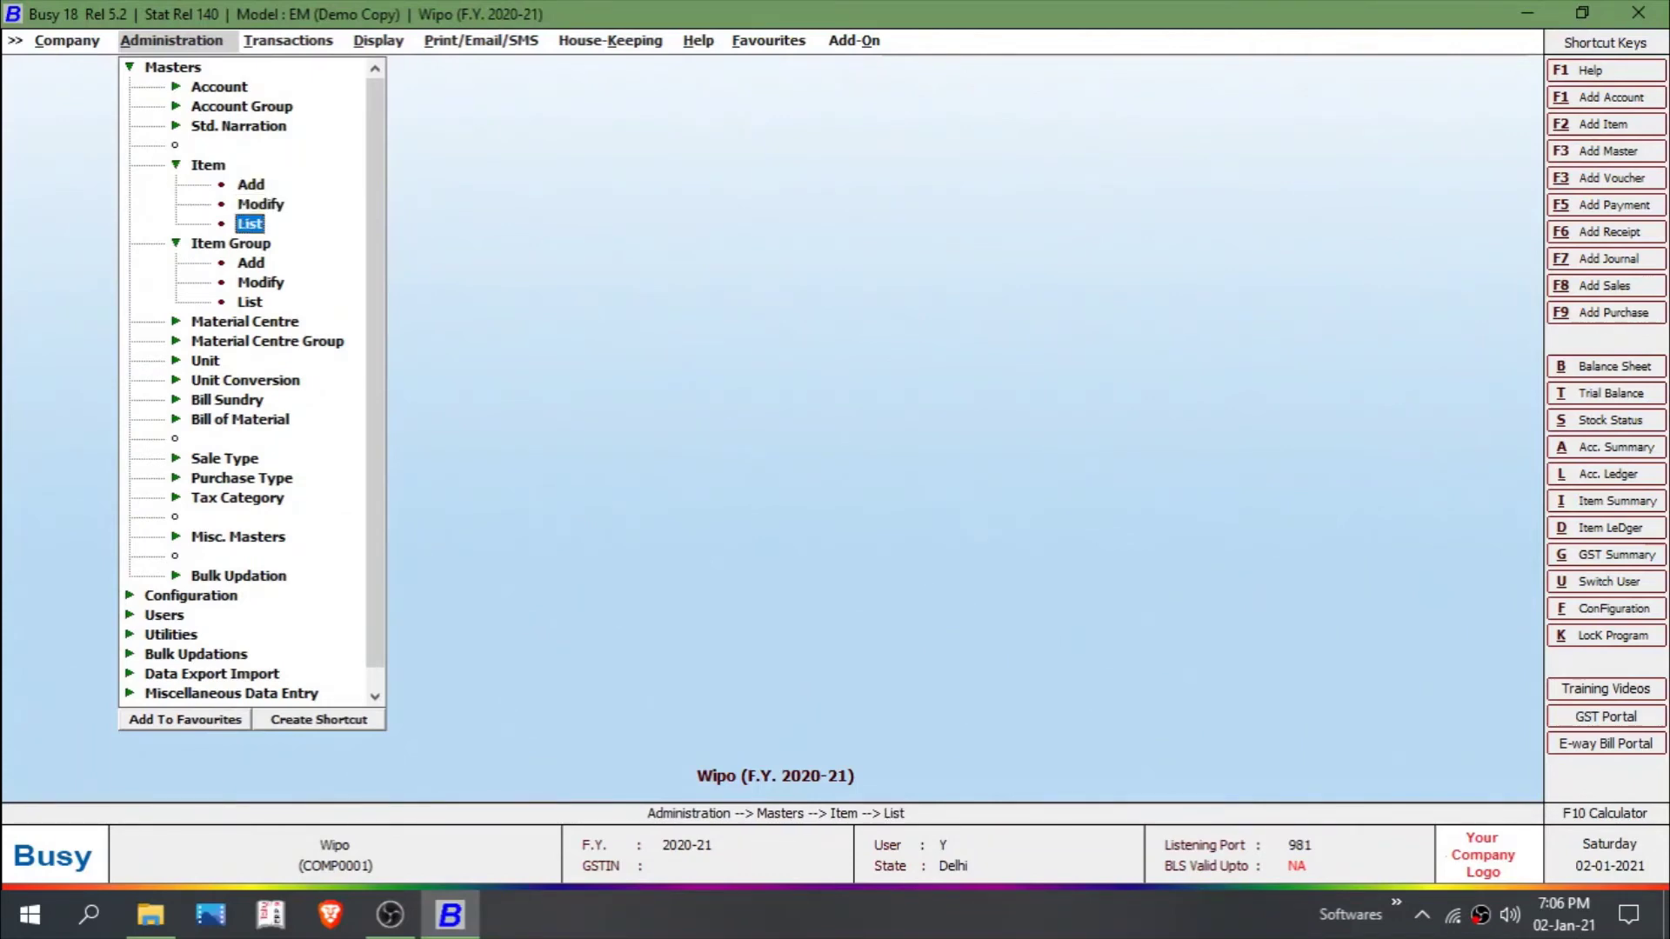
key("Up")
key("Return")
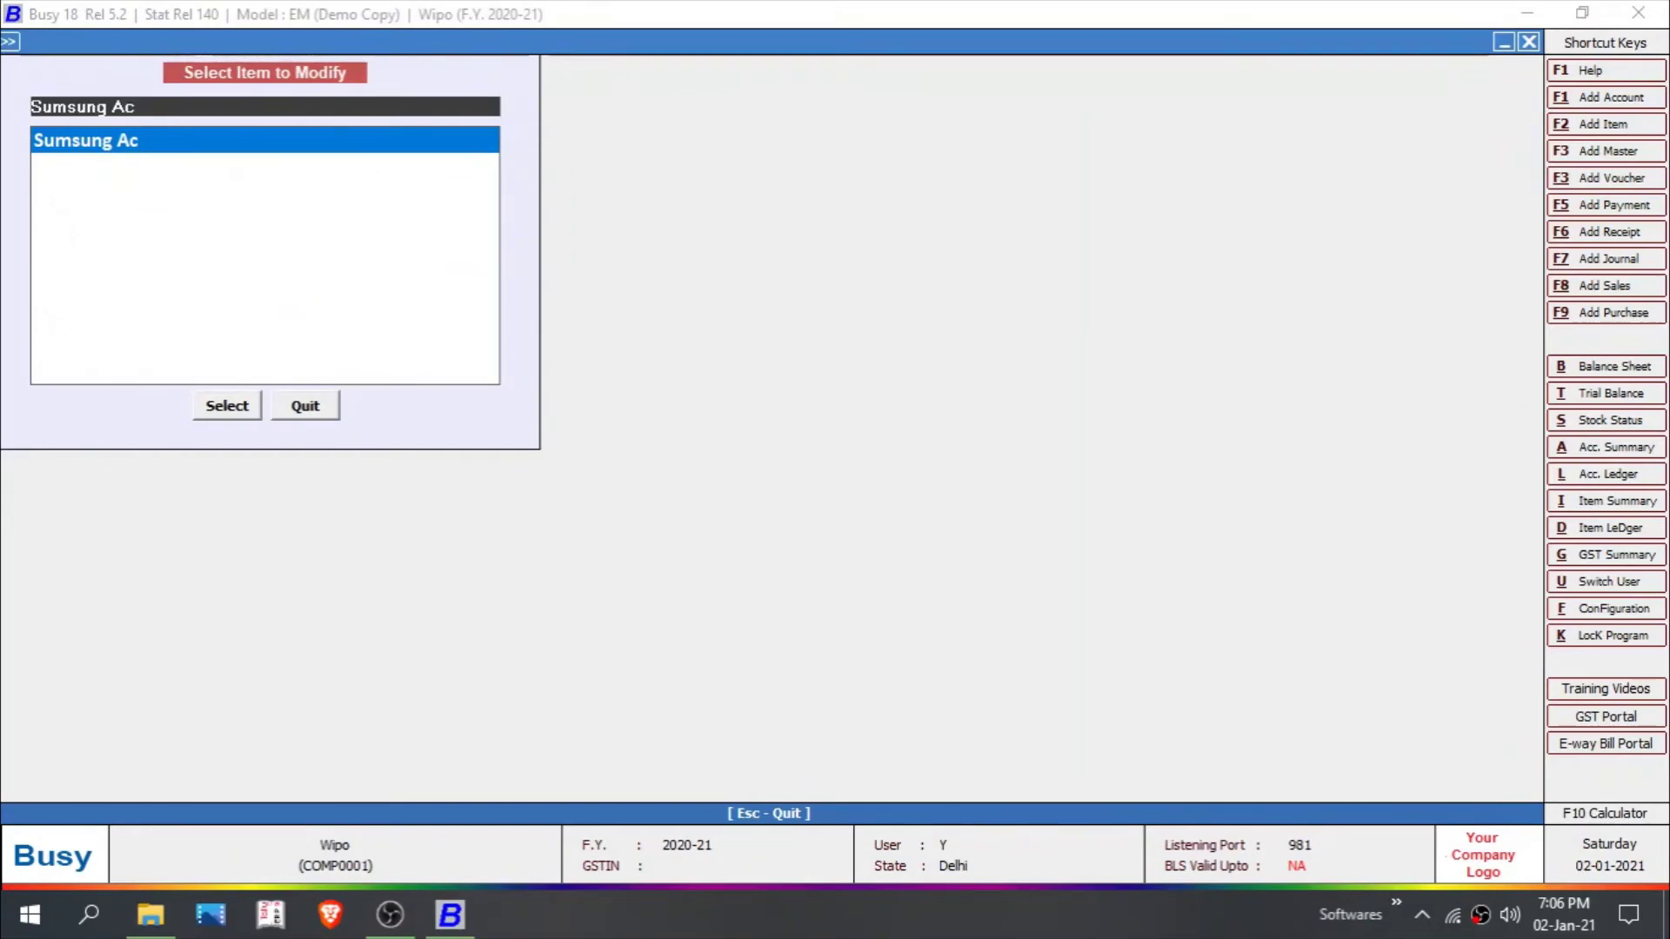
key("Return")
key("Return")
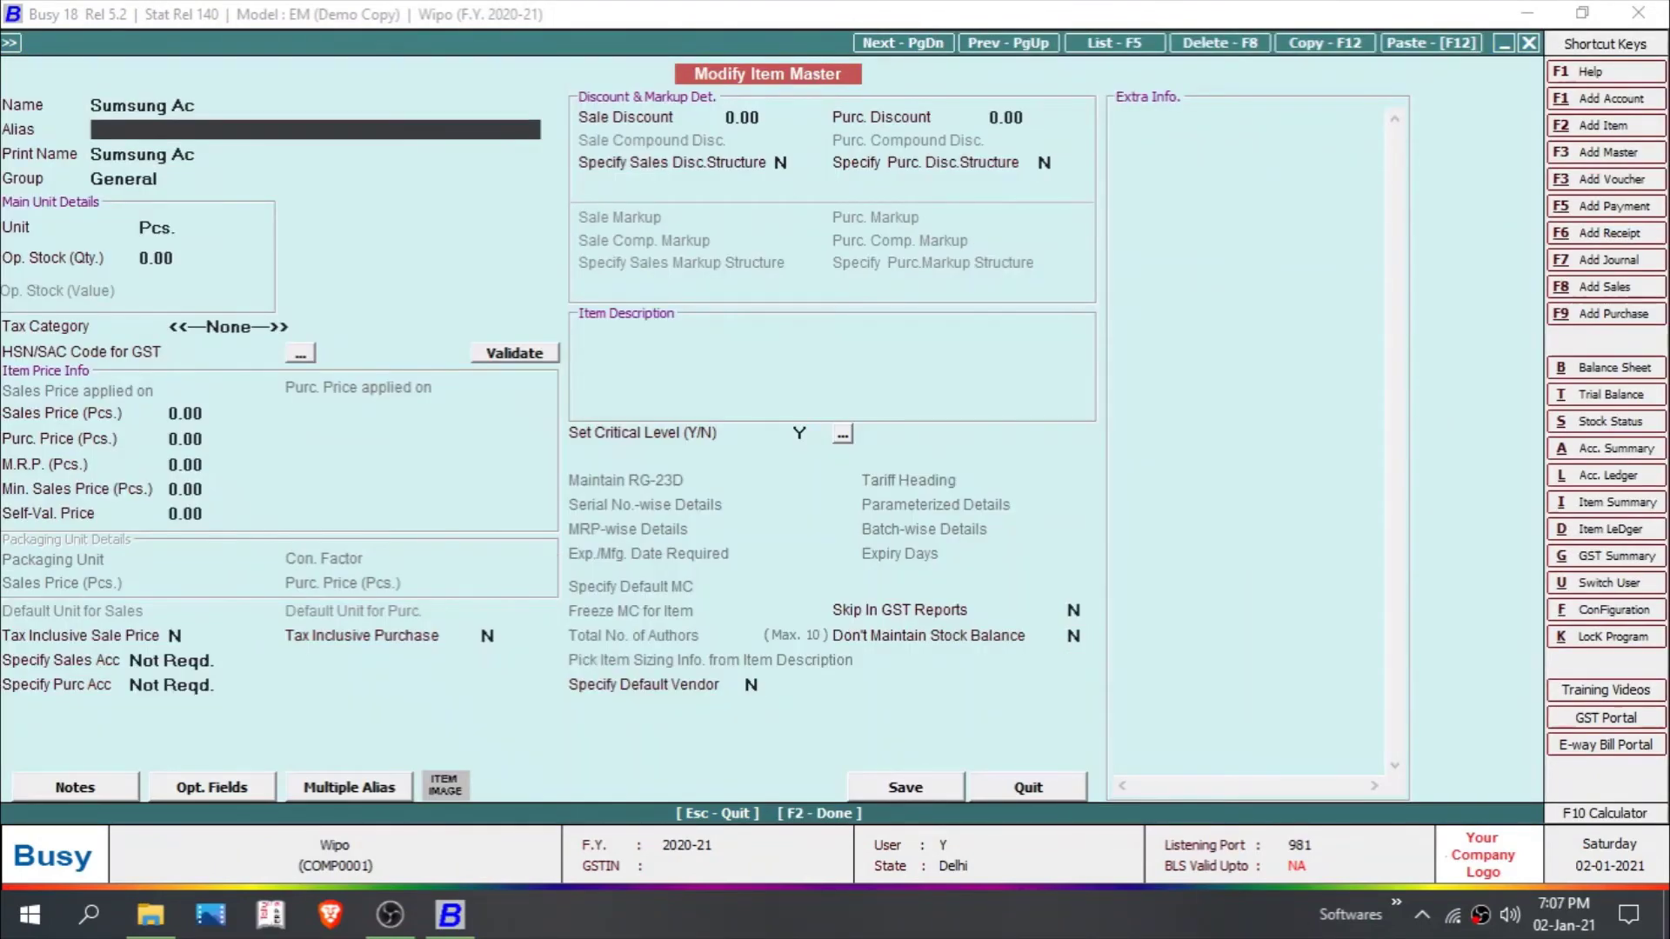
Set the item group of Sumsung Ac to Ac.
key("Return")
key("Return")
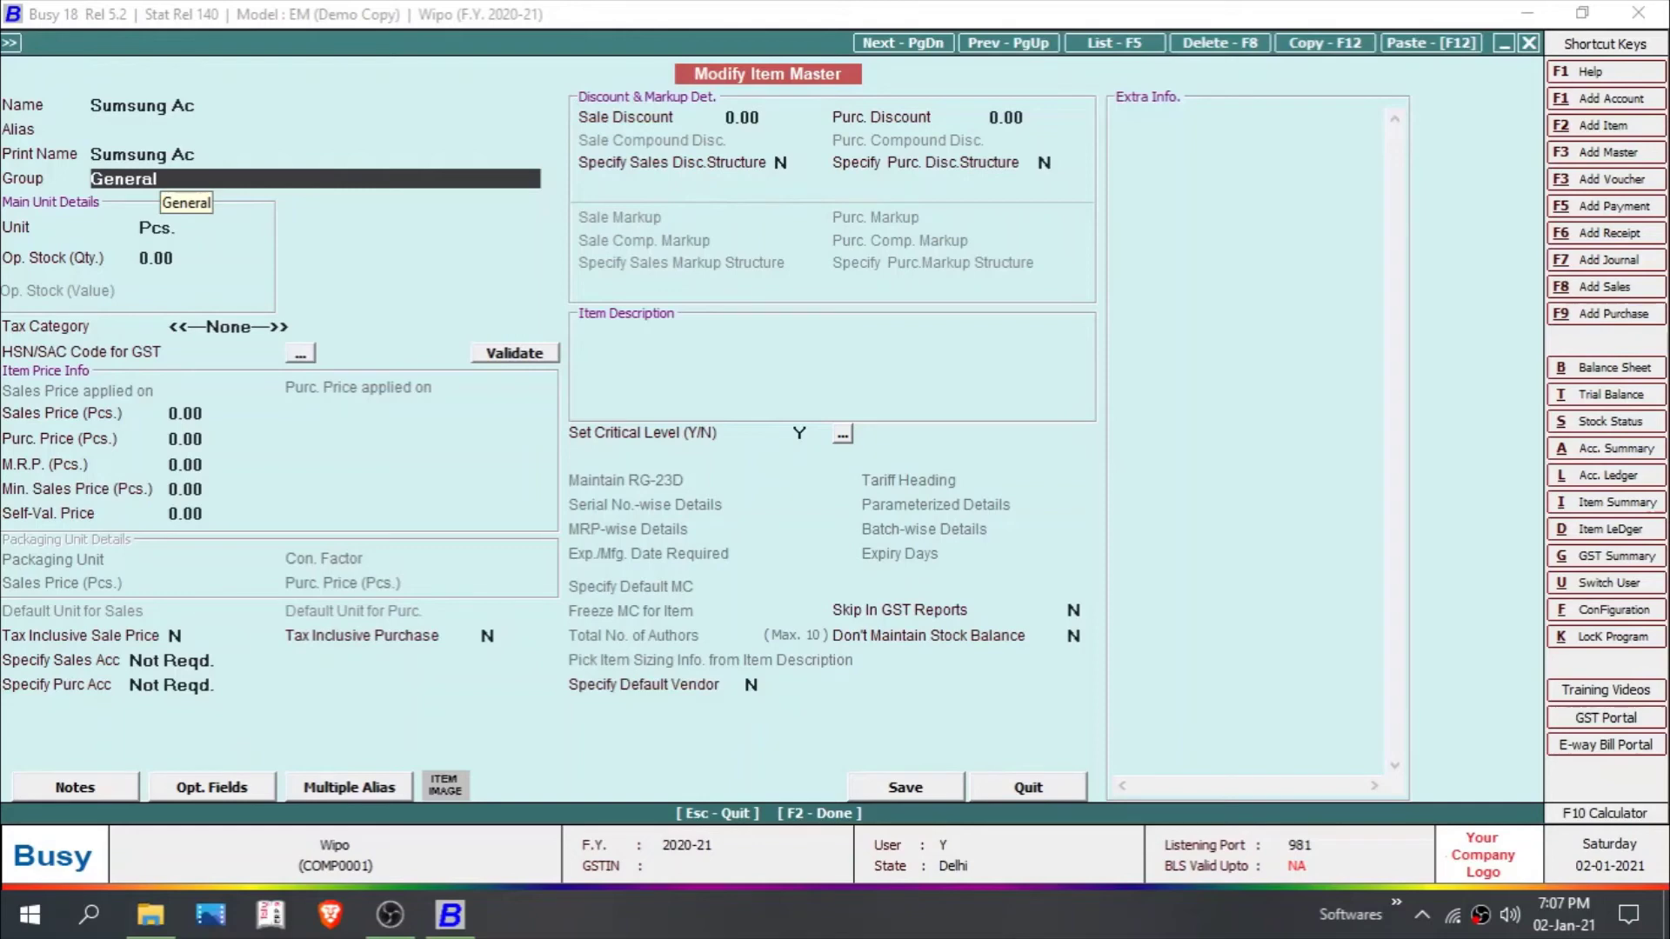
type("a")
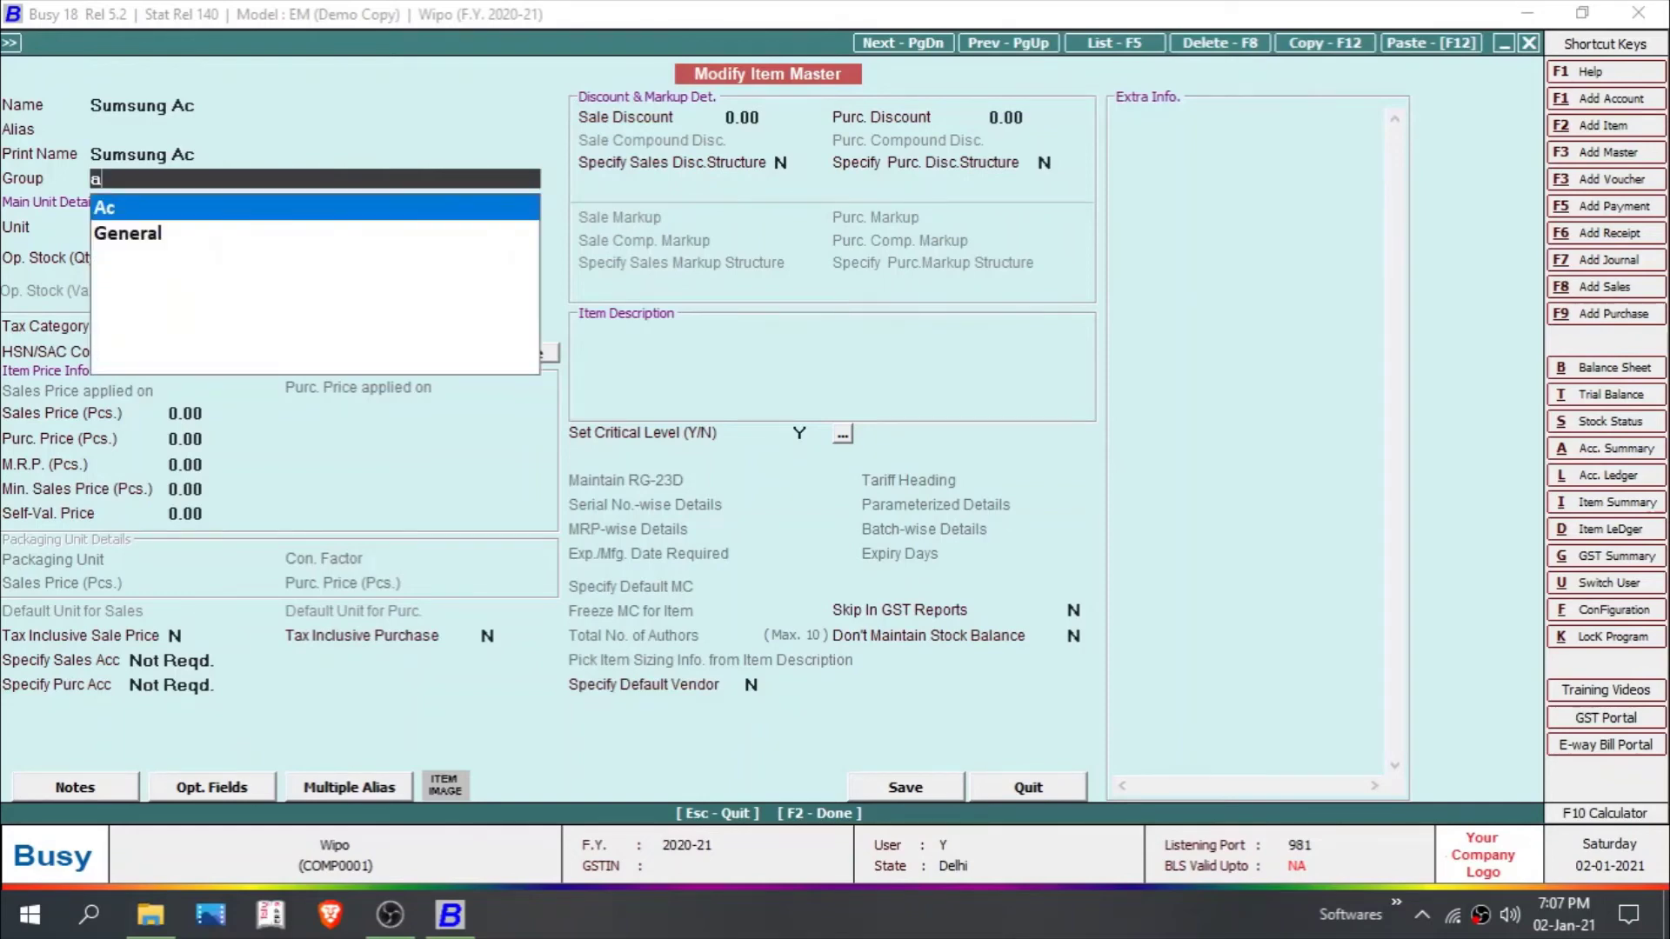
key("Return")
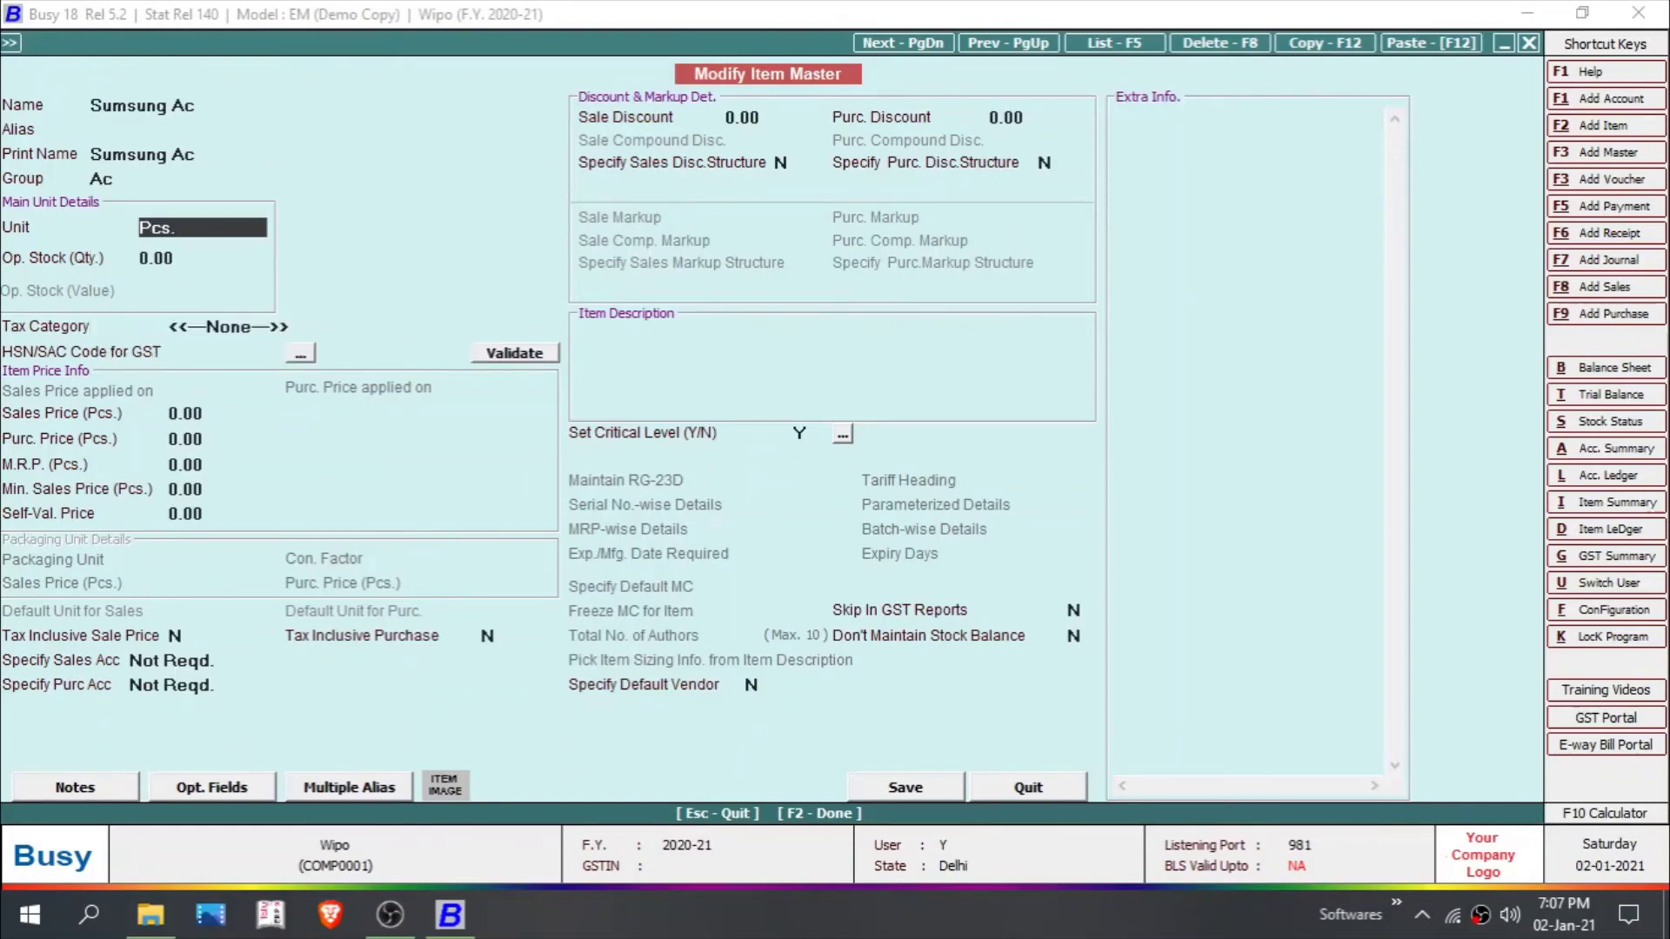
From the group field of Sumsung Ac, create a non-primary item group Air Conditioner under Ac without HSN code or tax category, and save it.
key("Up")
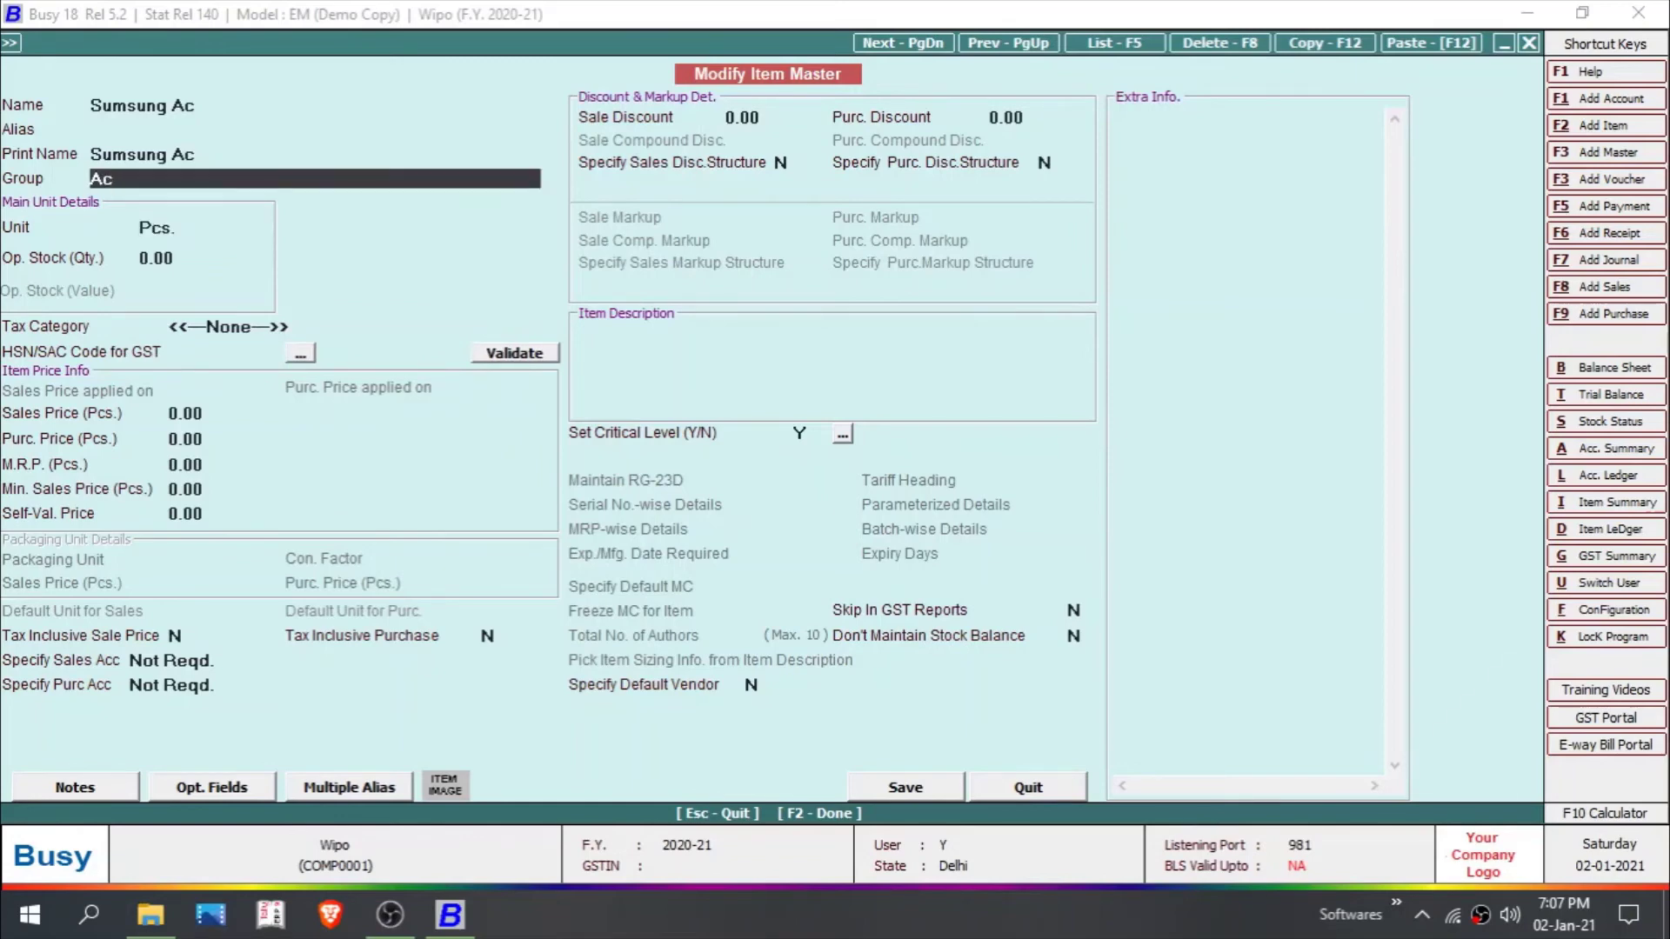
key("F3")
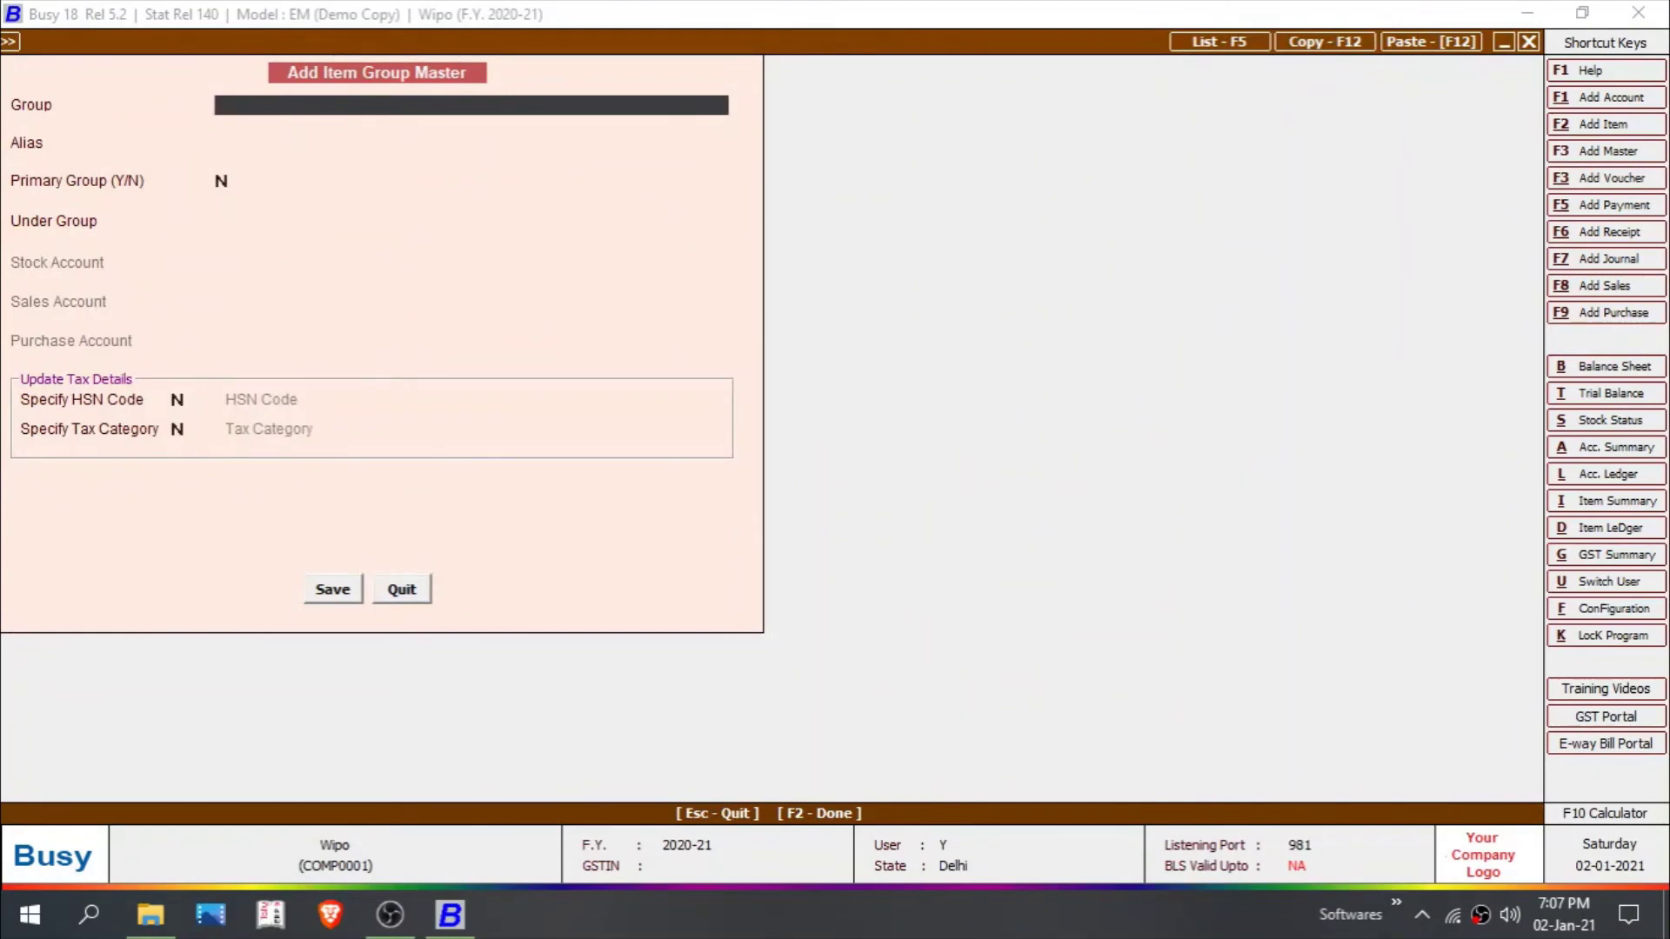
type("air conditioner")
key("Return")
key("Return")
key("Return")
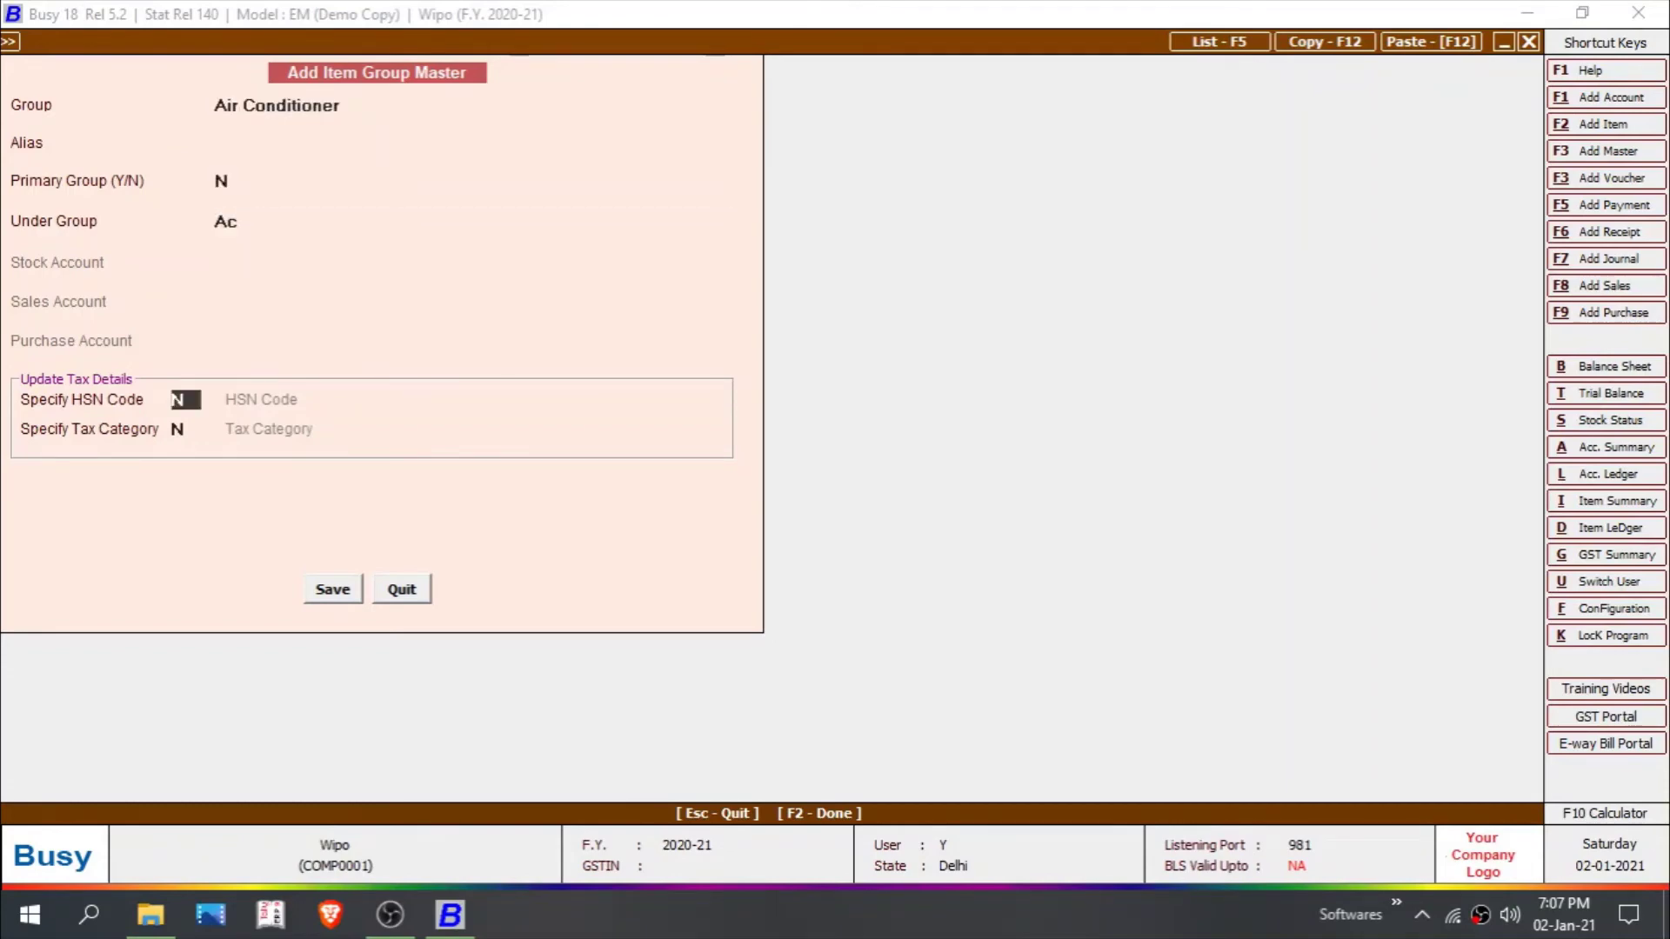
key("Return")
key("Return")
key("Return")
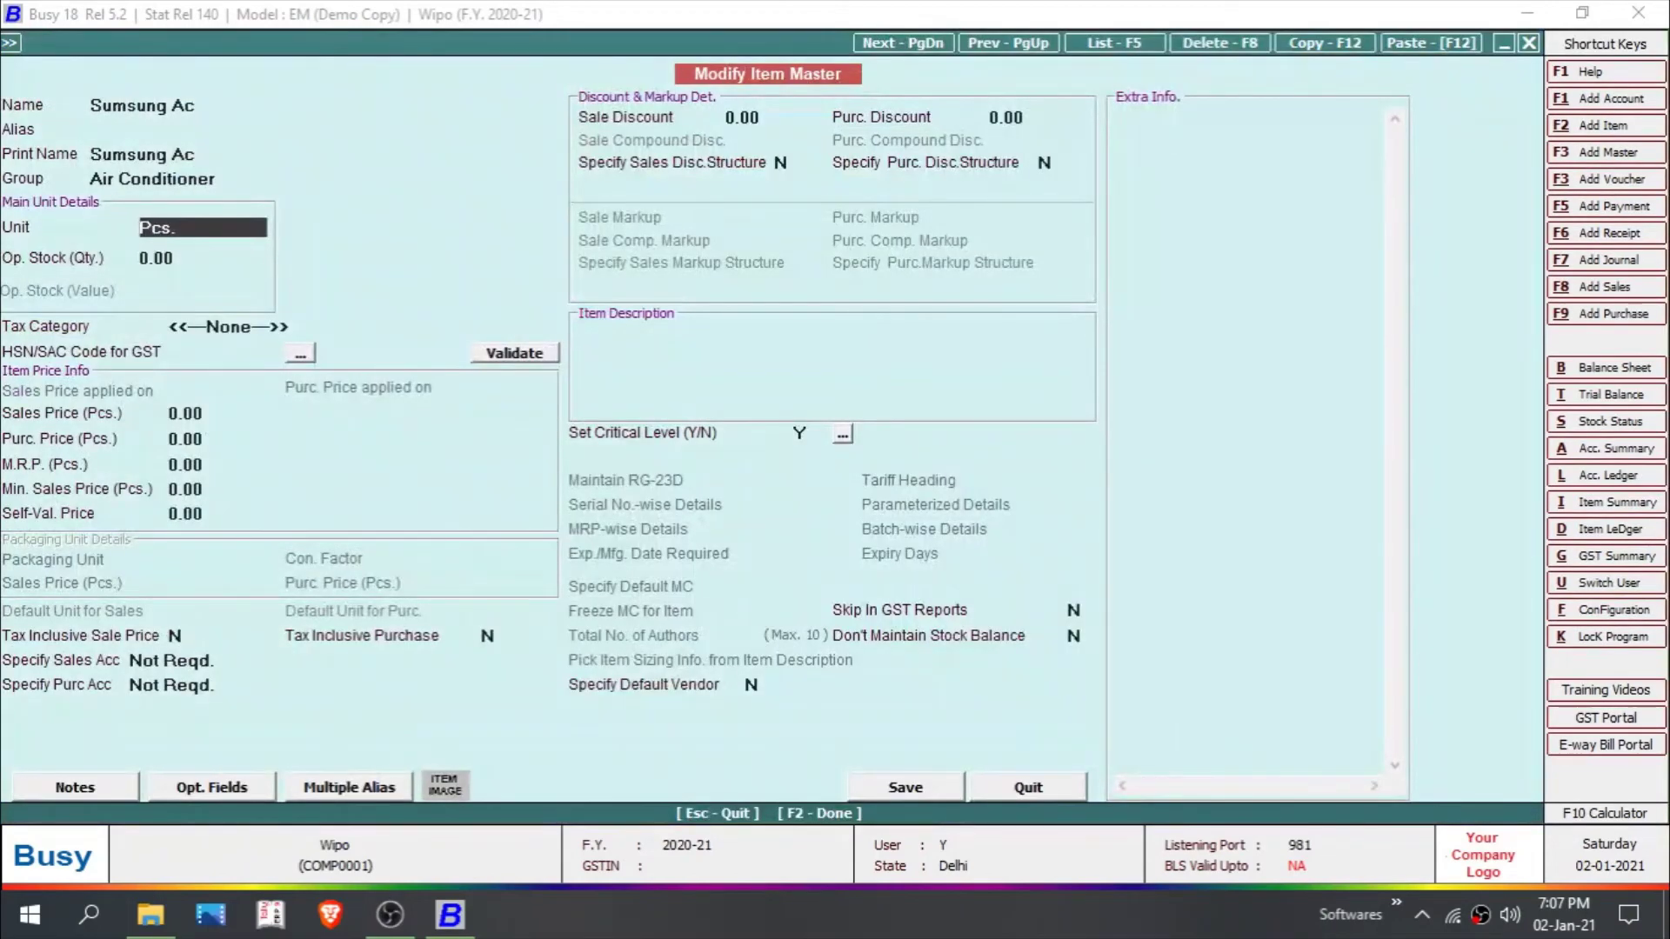
Choose Air Conditioner from the existing item groups as the group of Sumsung Ac and keep its unit unchanged.
left_click(152, 178)
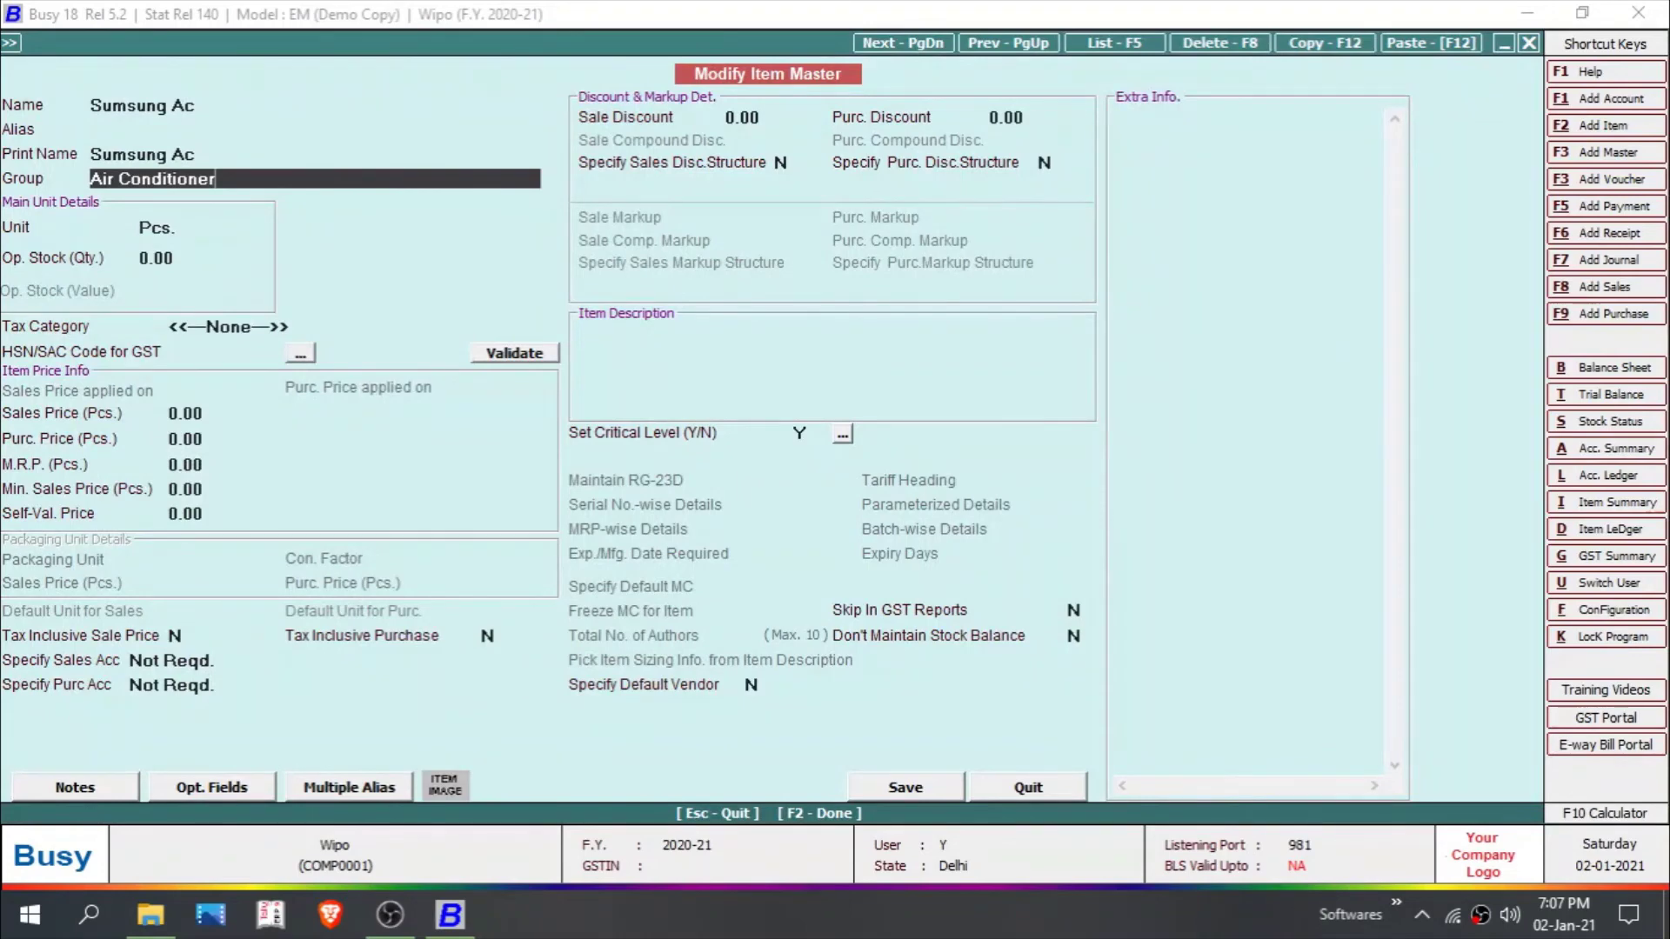
key("Down")
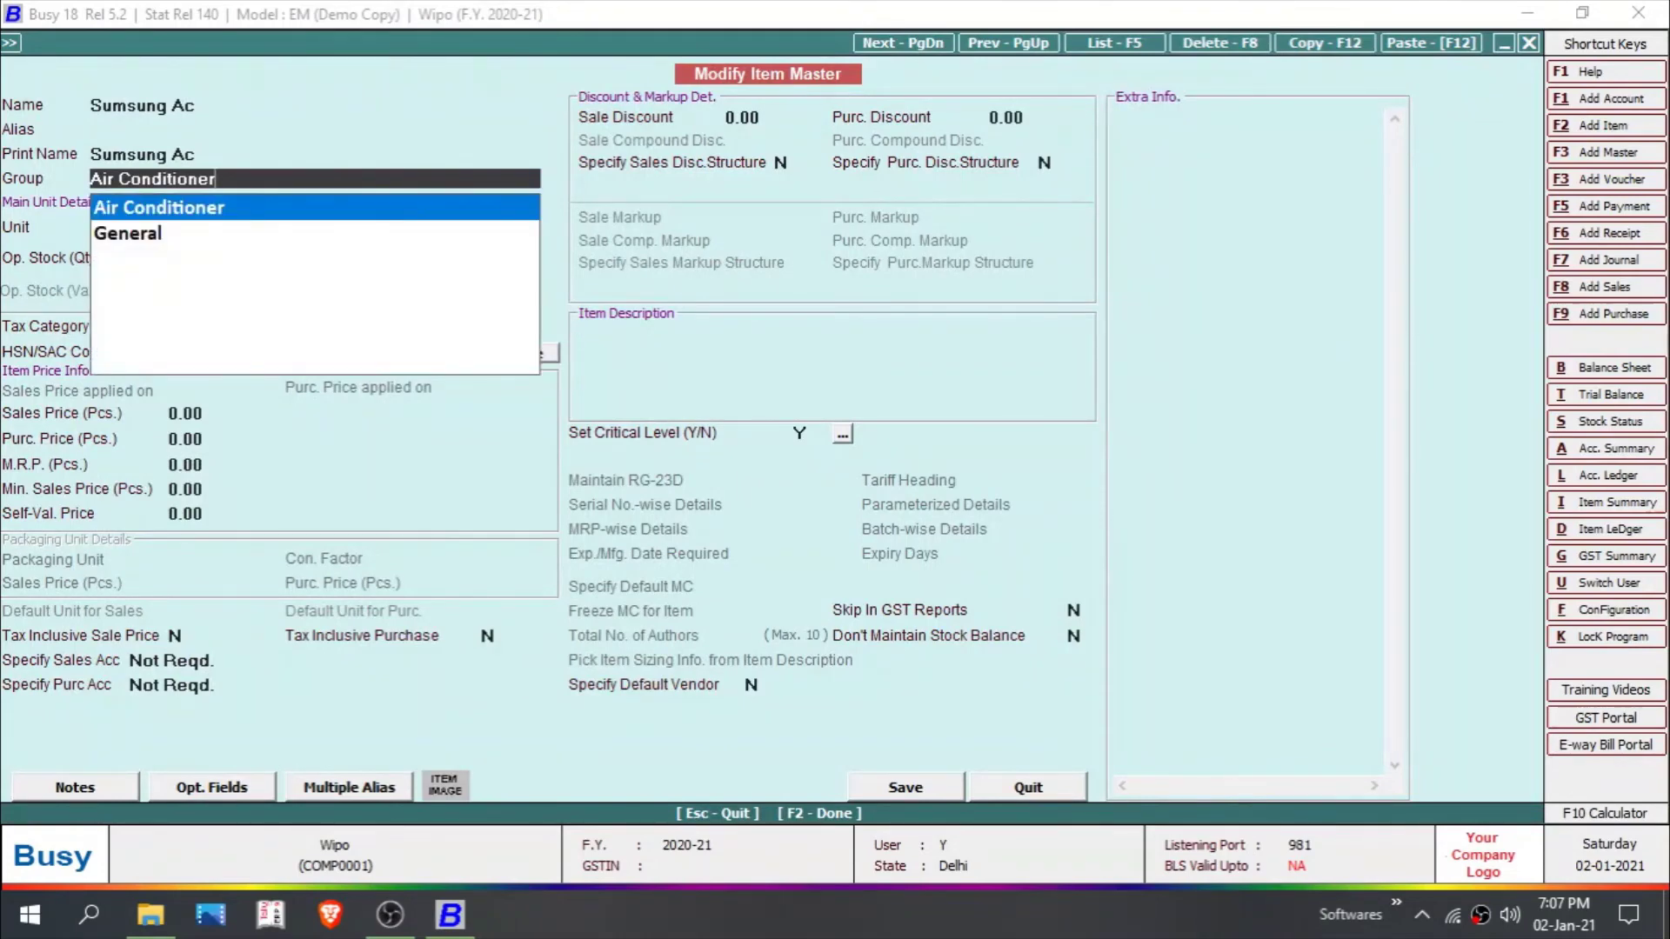
key("Return")
key("Return")
key("Return")
key("Return")
key("Return")
key("Return")
key("Return")
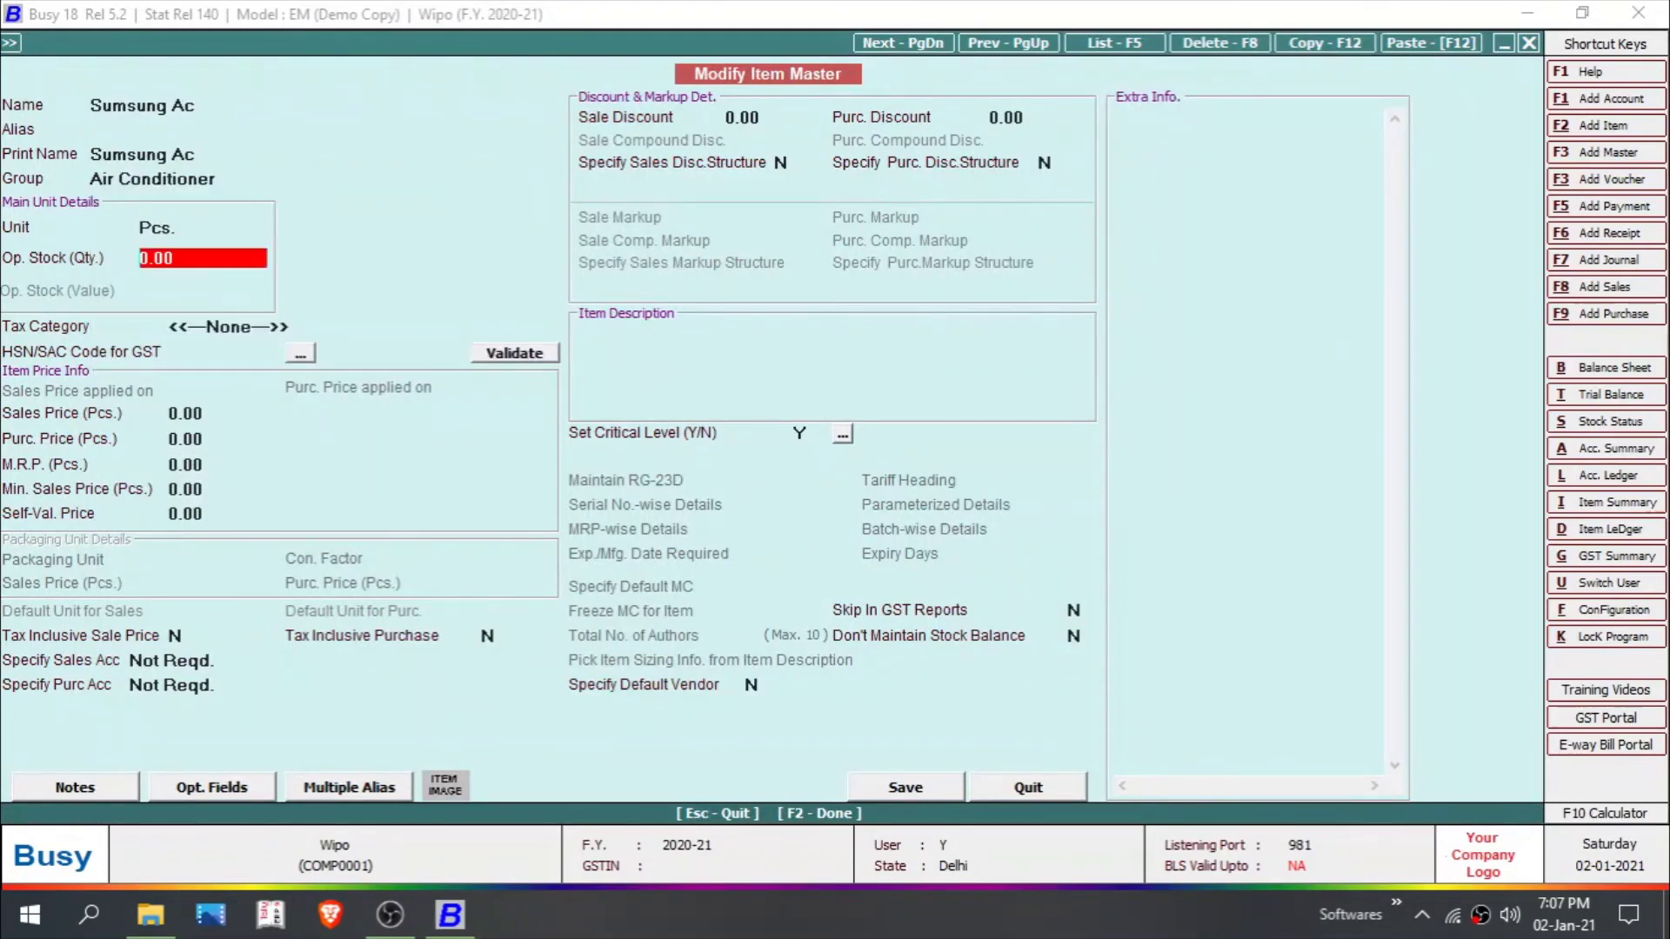
Accept the existing stock, tax, price and discount details of Sumsung Ac and go through its critical level settings.
key("Return")
key("Return")
key("Return")
key("Return")
key("Return")
key("Return")
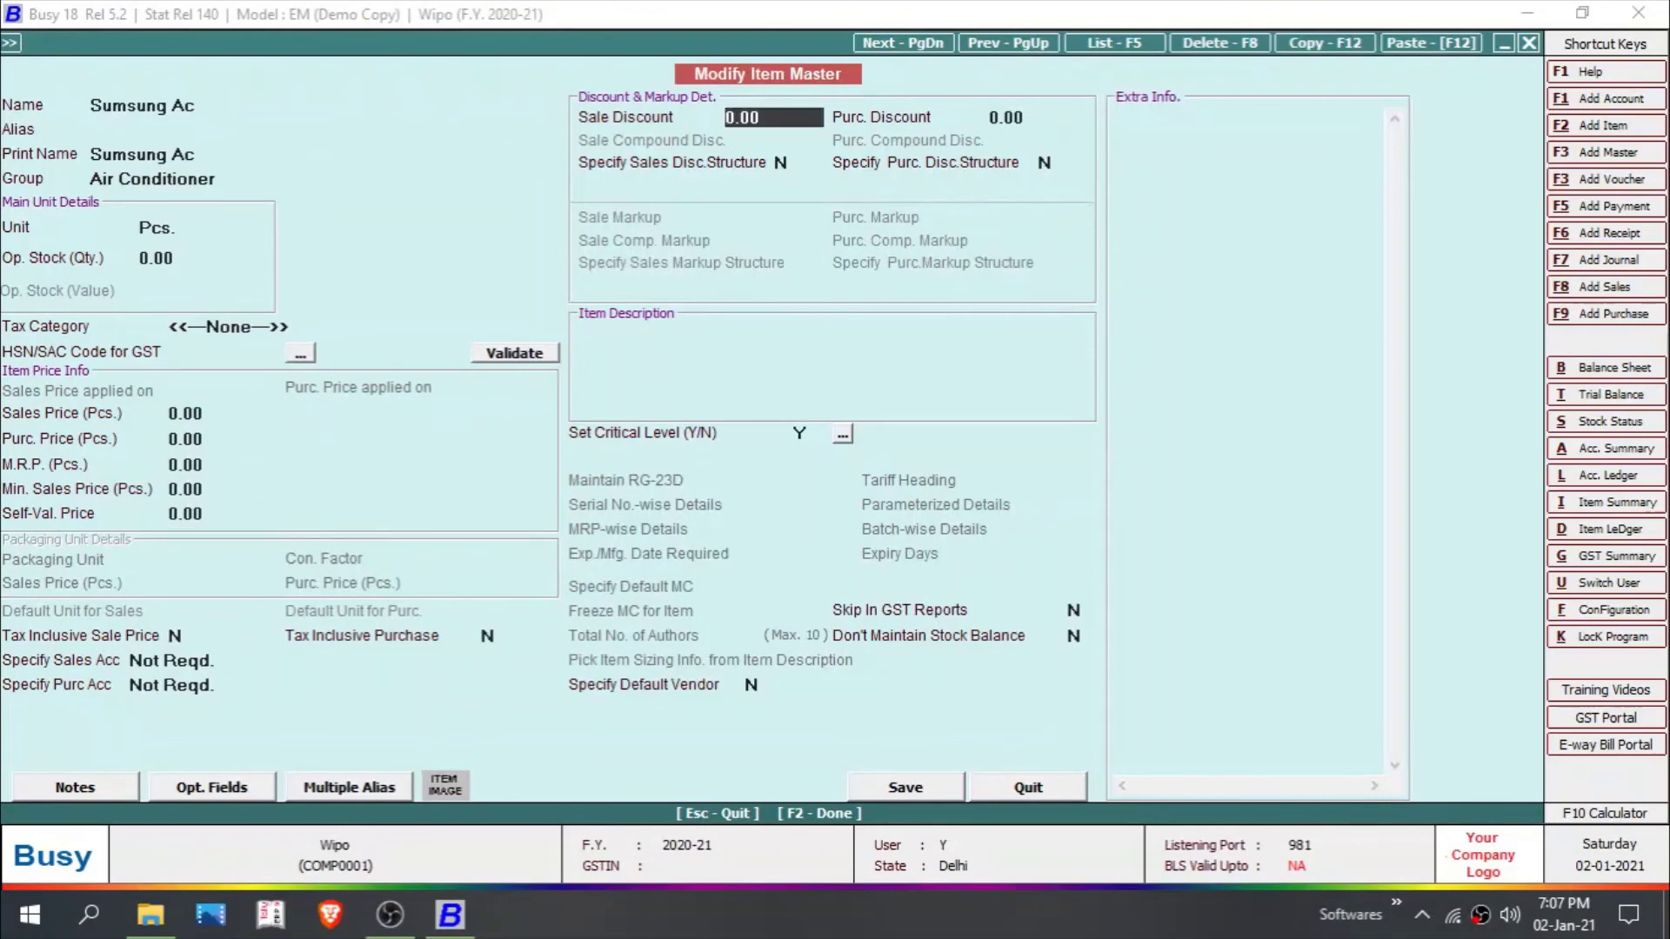
key("Return")
key("Return")
key("Return")
key("Return")
key("Return")
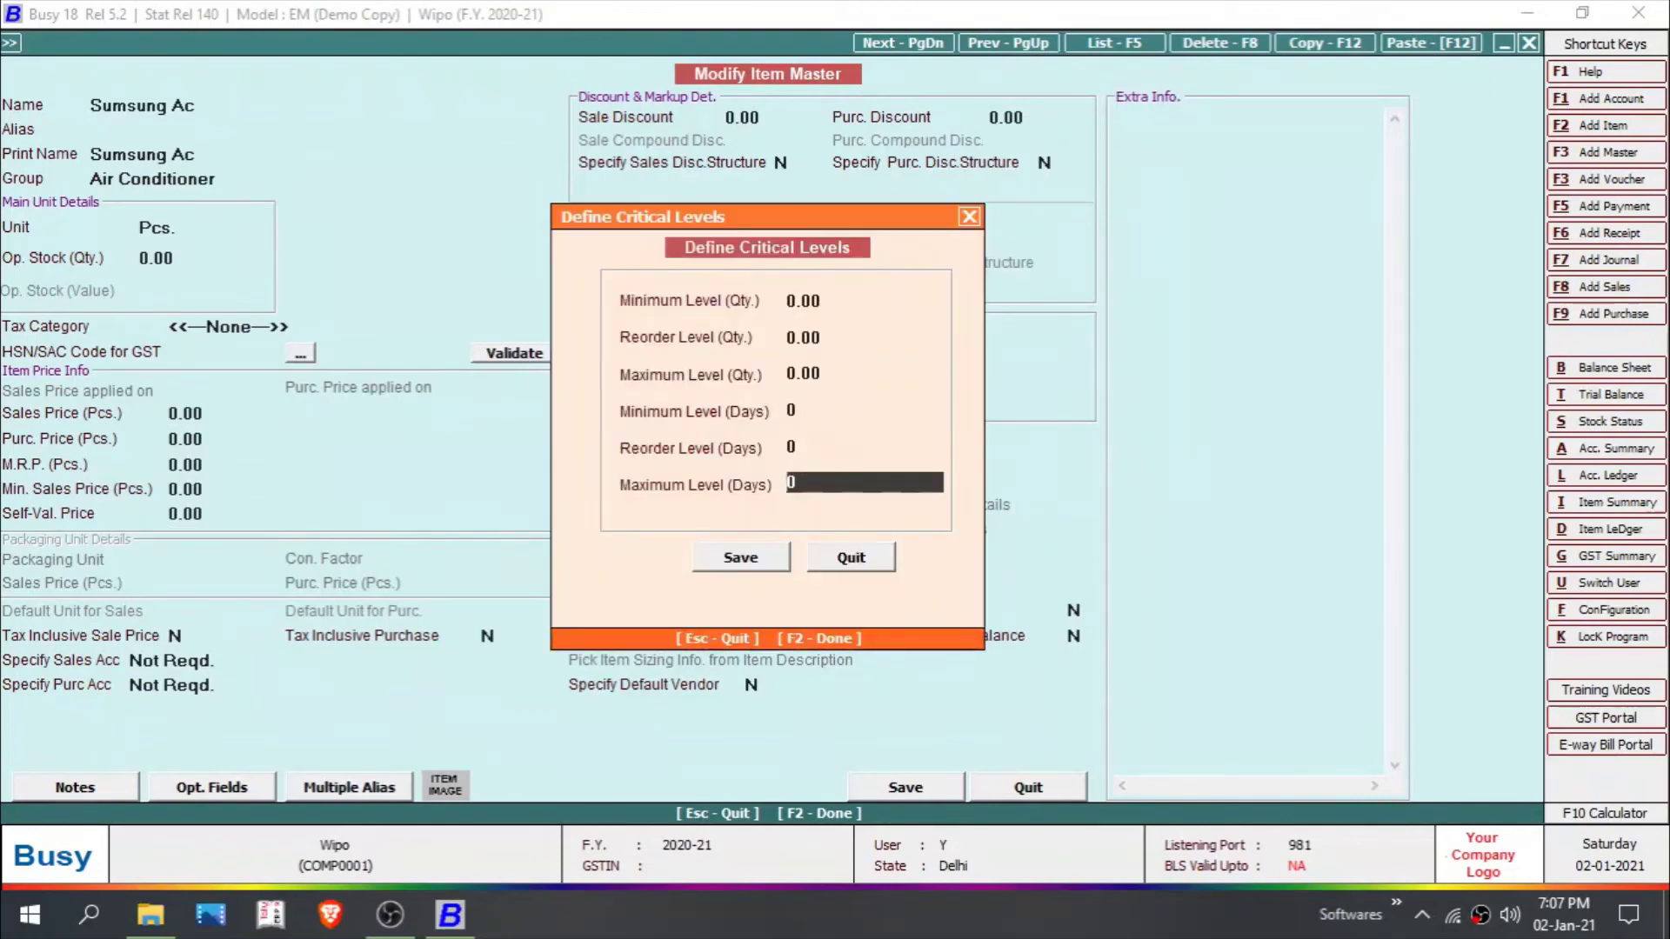
Save the modified item, reflect its group name change in other financial years too, and leave the item selection.
key("F2")
key("Left")
key("Return")
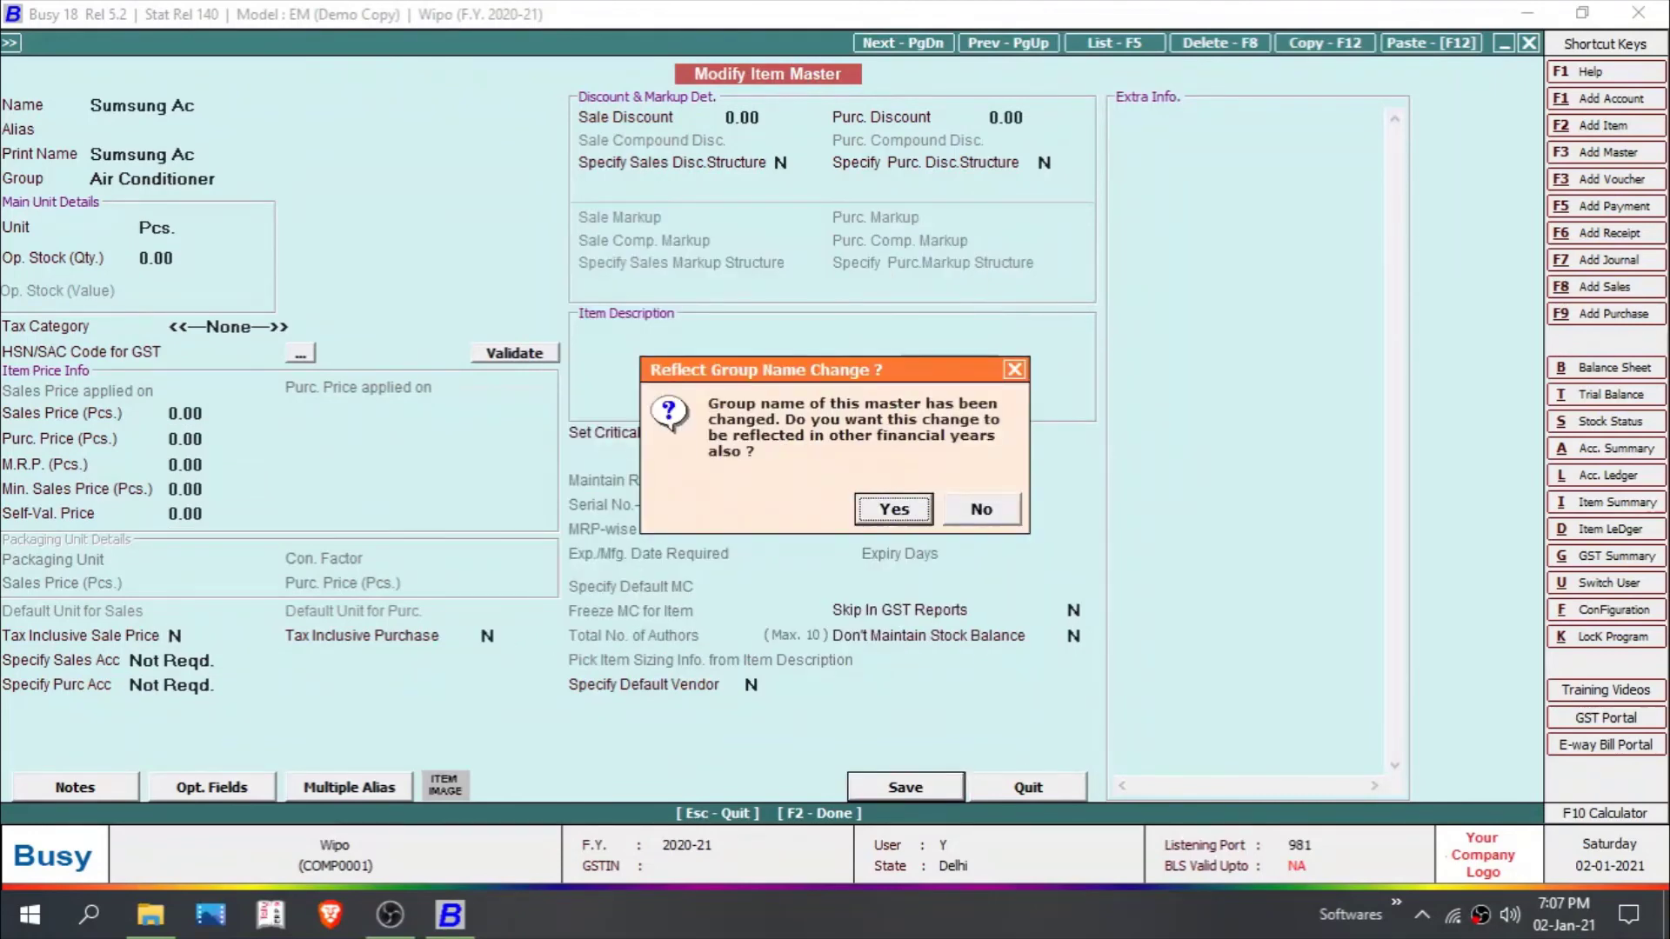
key("Return")
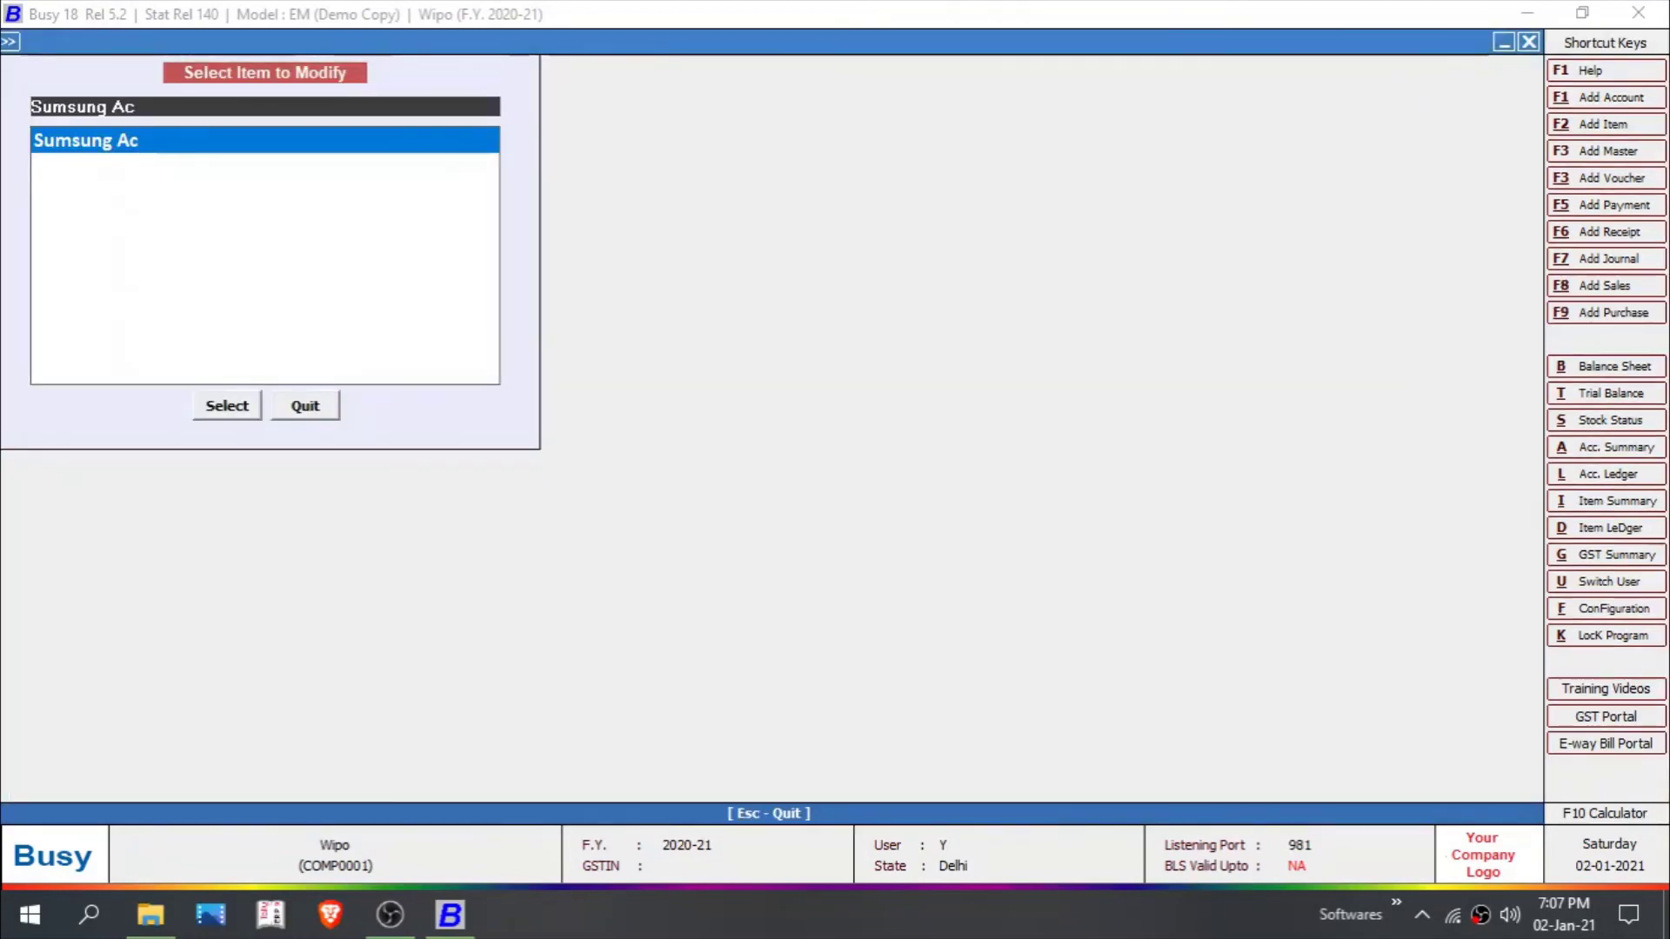
key("Escape")
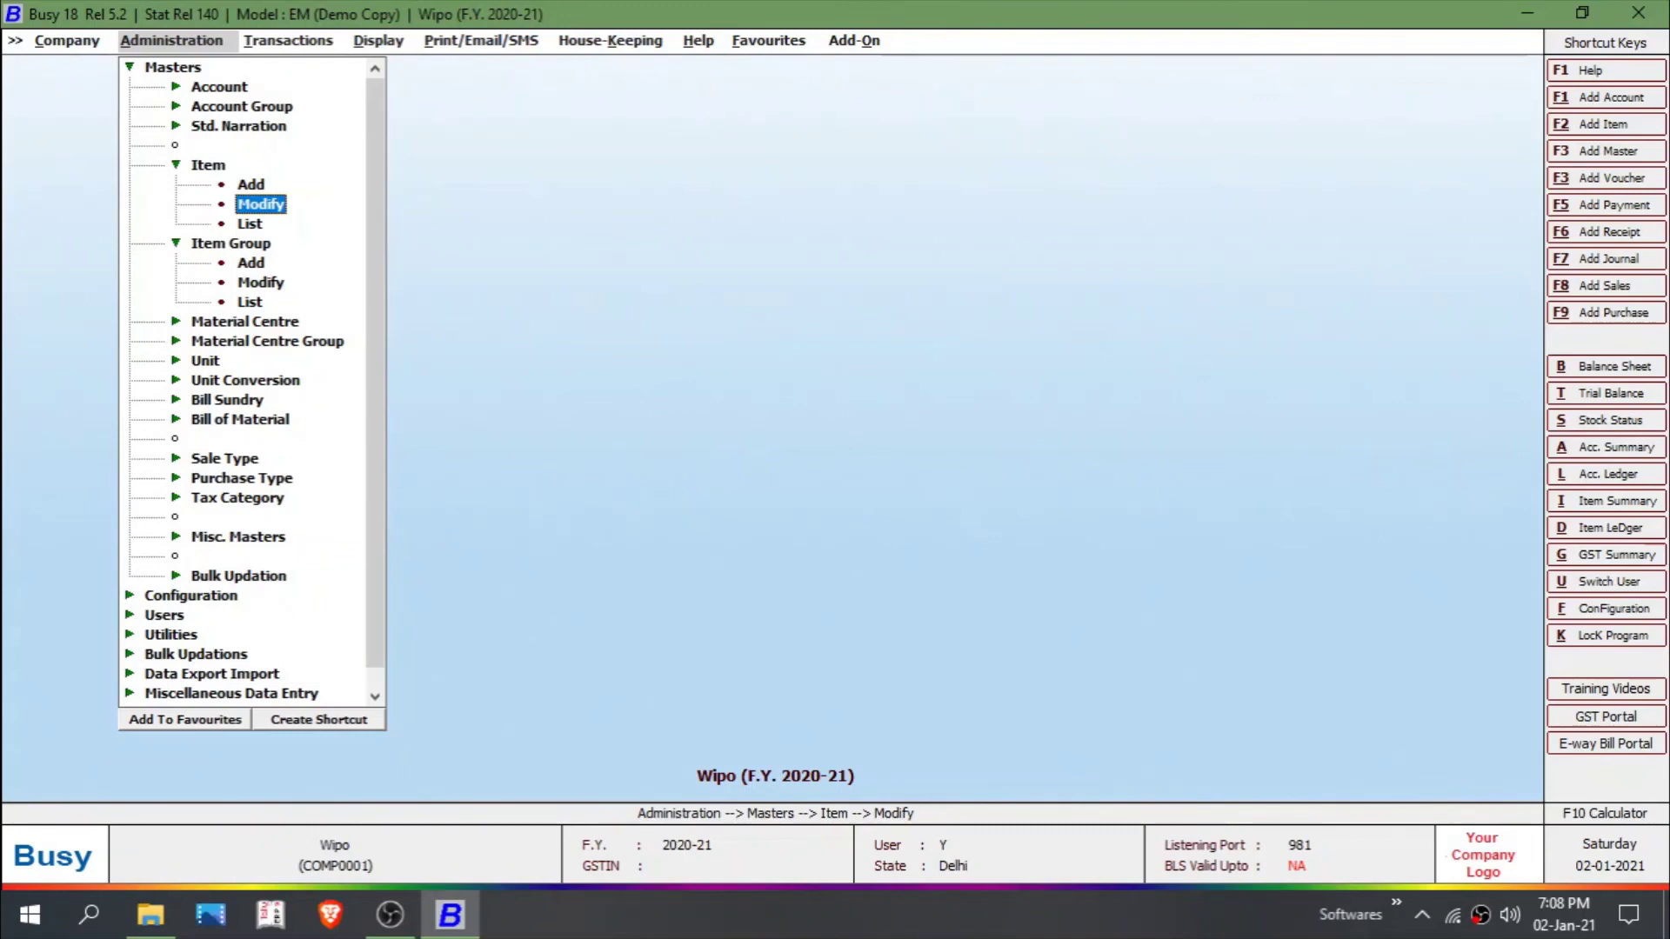
Open the item selection for modification in the item masters again.
key("Return")
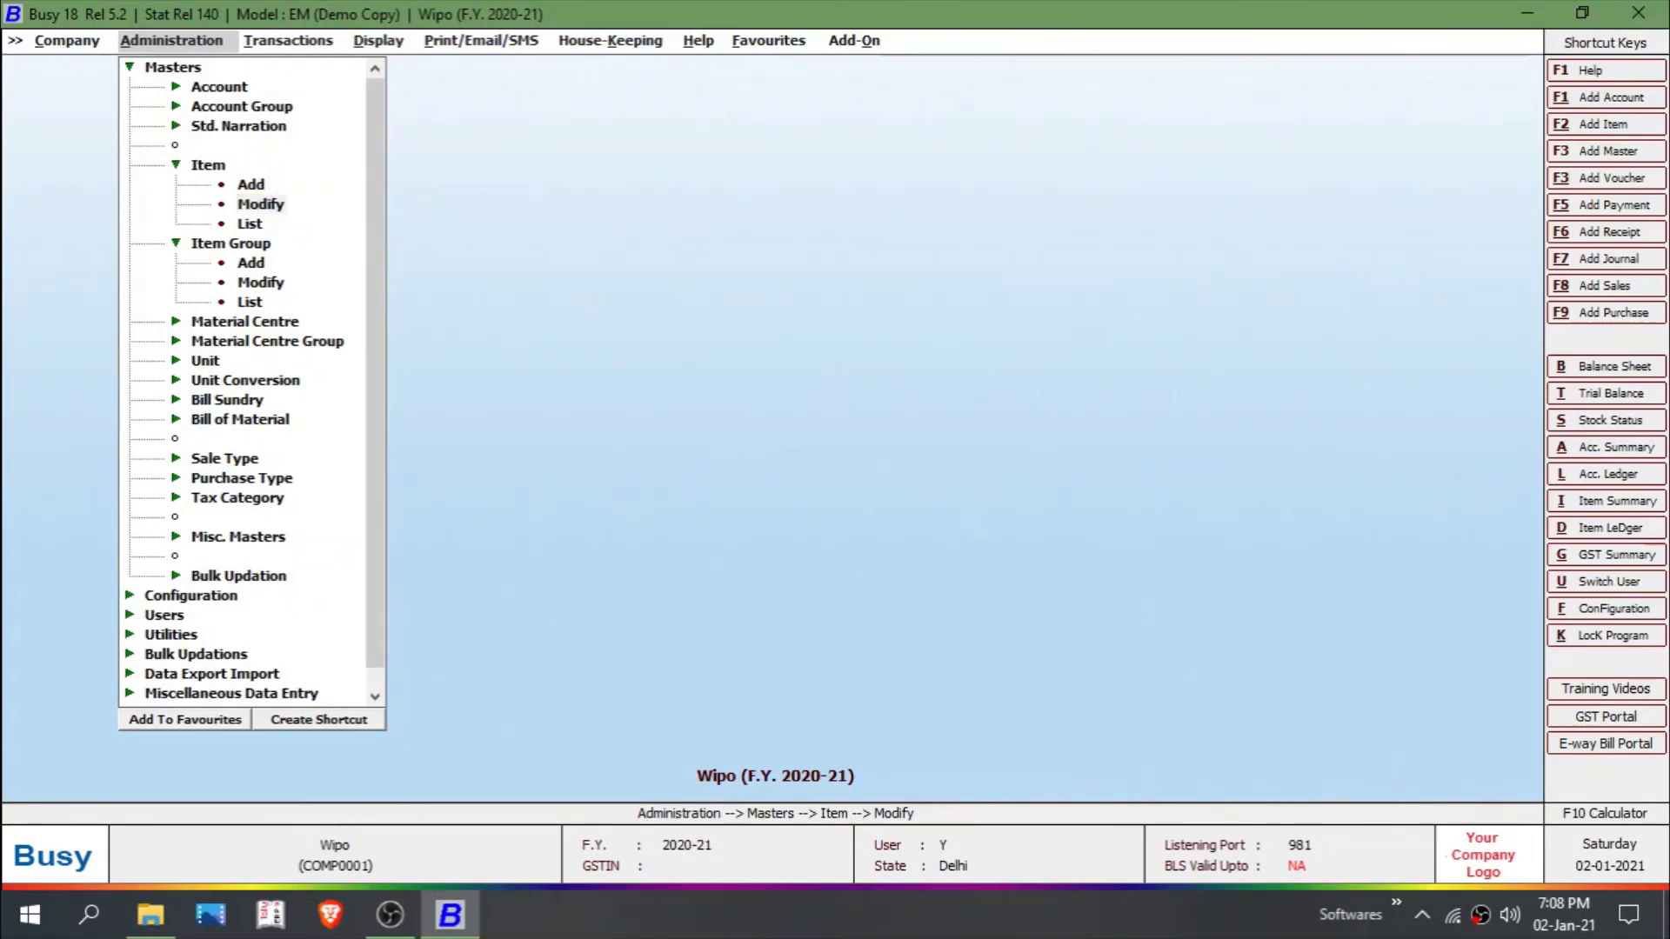